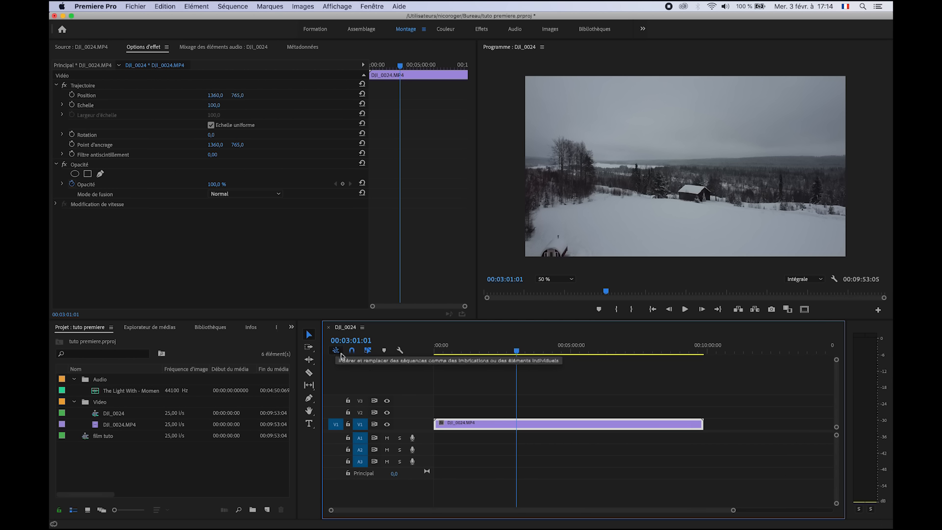
- Split the DJI_0024.MP4 clip on V1 at 00:03:01:01 and delete the part before the cut
left_click(309, 375)
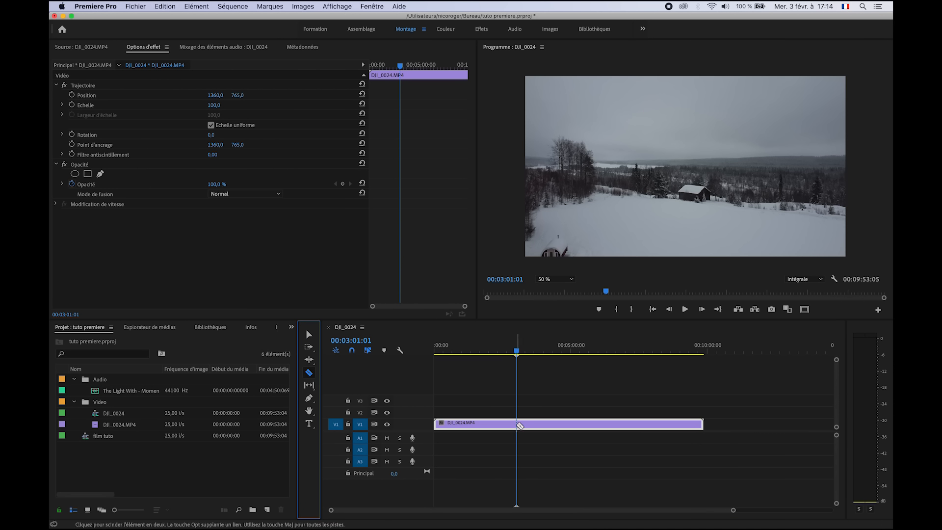
left_click(517, 425)
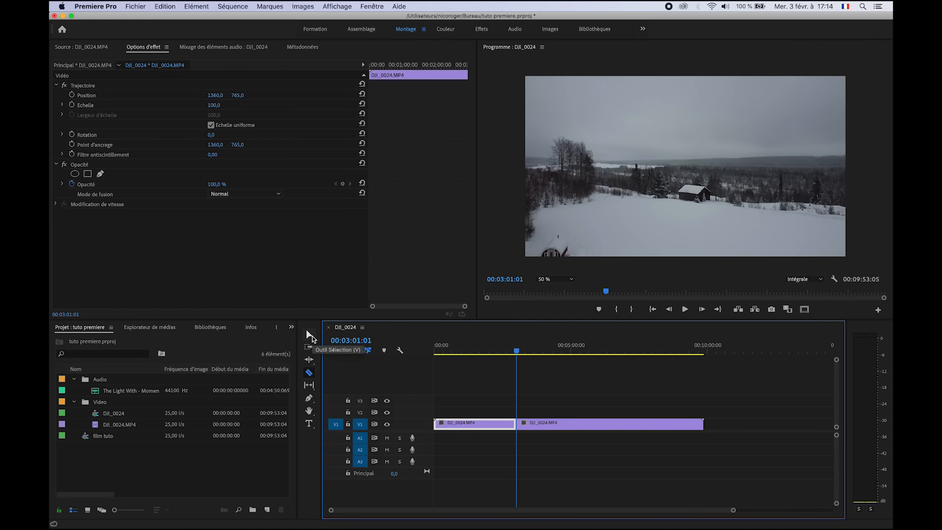
left_click(310, 335)
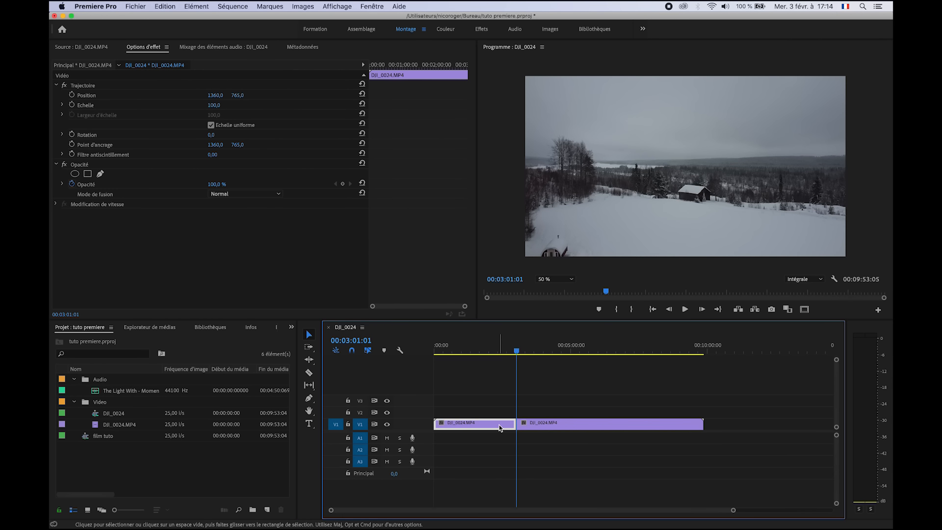
key("Delete")
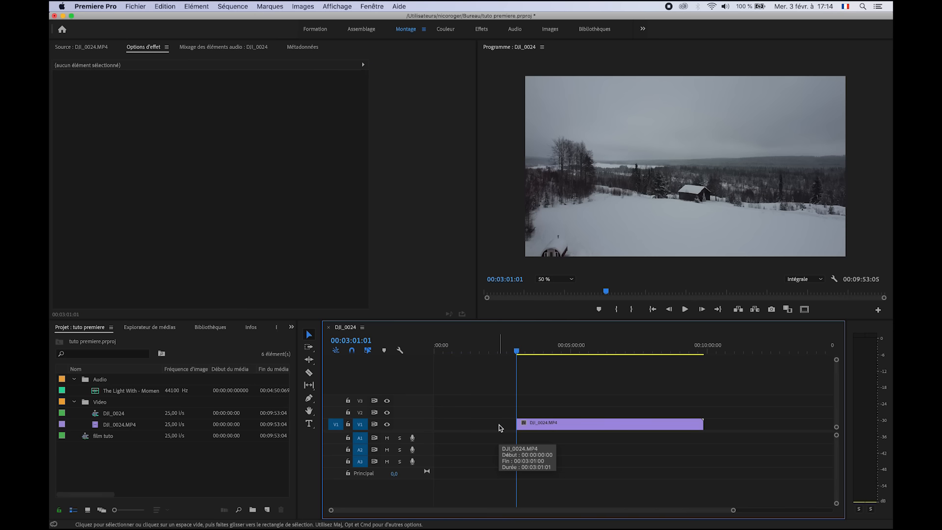
- Split the remaining clip at 00:03:30:00 with the Razor tool and delete the part after the cut
left_click(520, 424)
left_click_drag(517, 351, 531, 351)
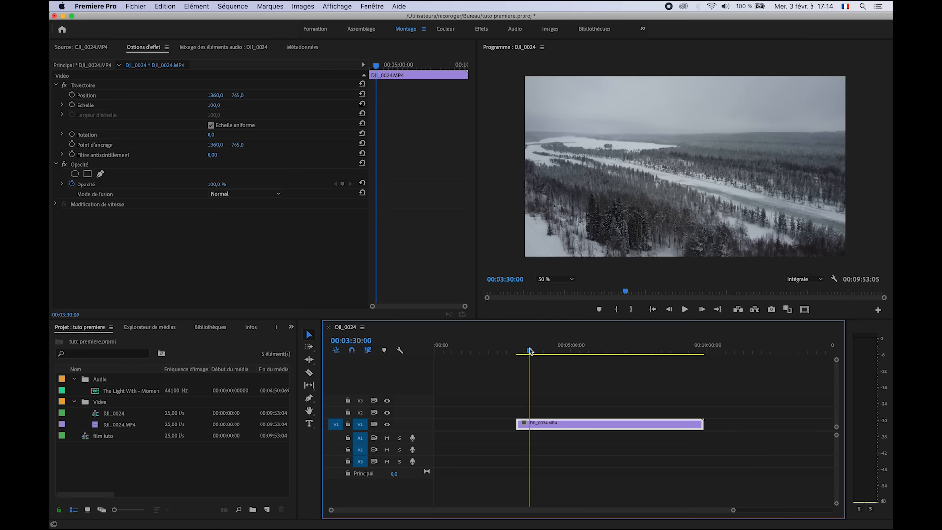
key("c")
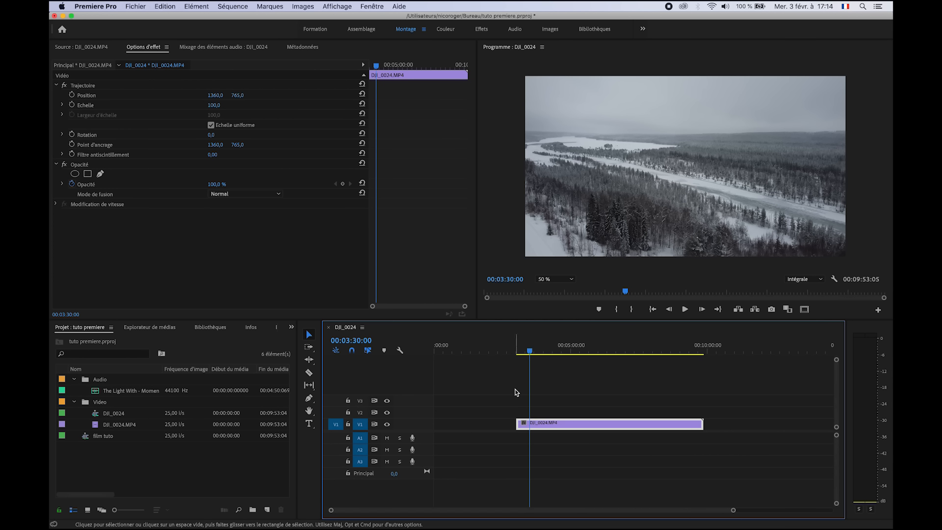
left_click(530, 424)
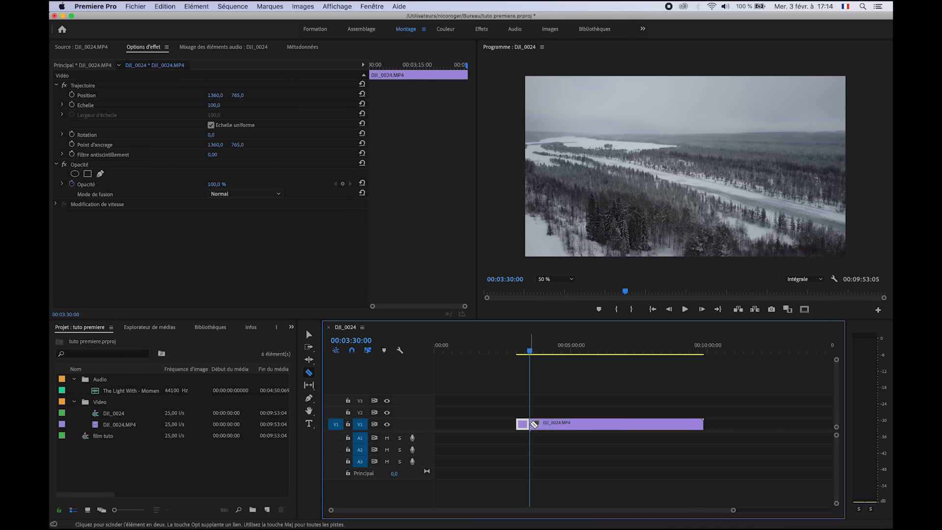
left_click(309, 335)
left_click(588, 426)
key("Delete")
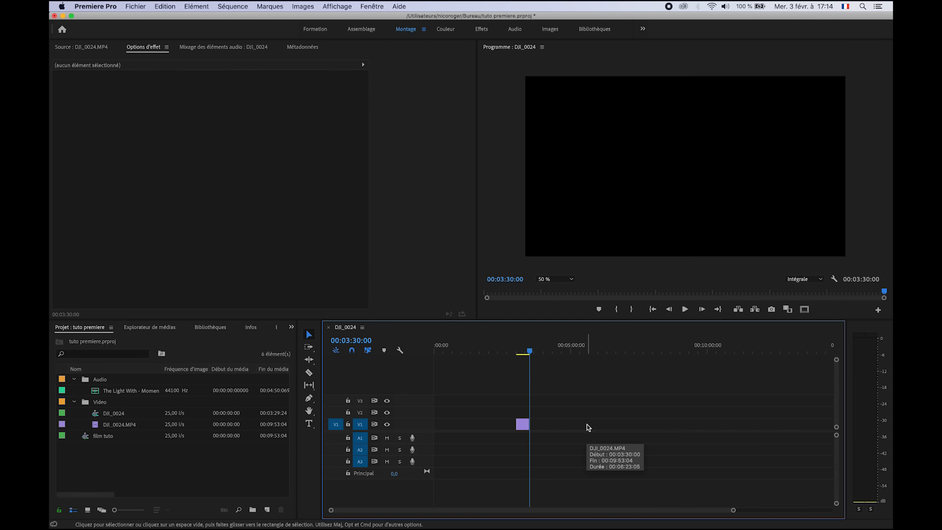
- Move the remaining short clip to the very start of the sequence on V1 and return the playhead to 00:00:00:00
left_click(517, 350)
left_click_drag(518, 351, 526, 351)
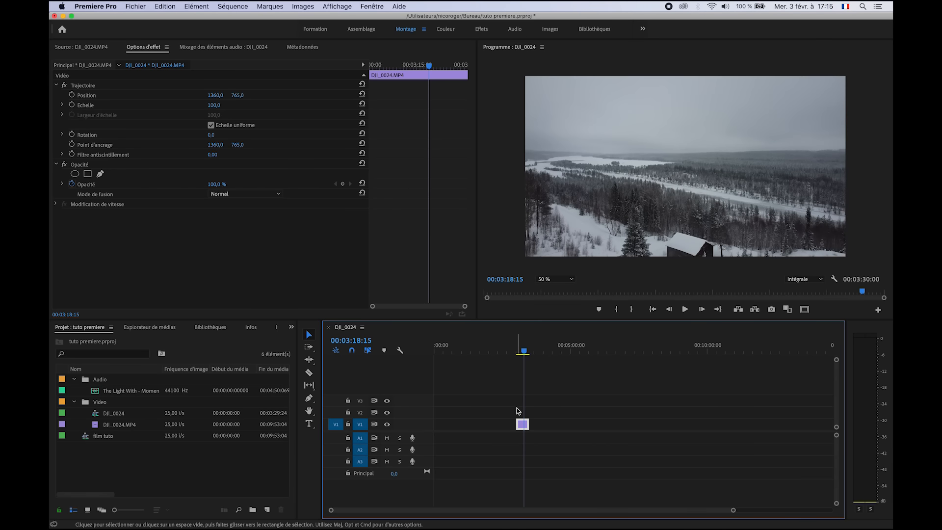
left_click_drag(524, 427, 430, 429)
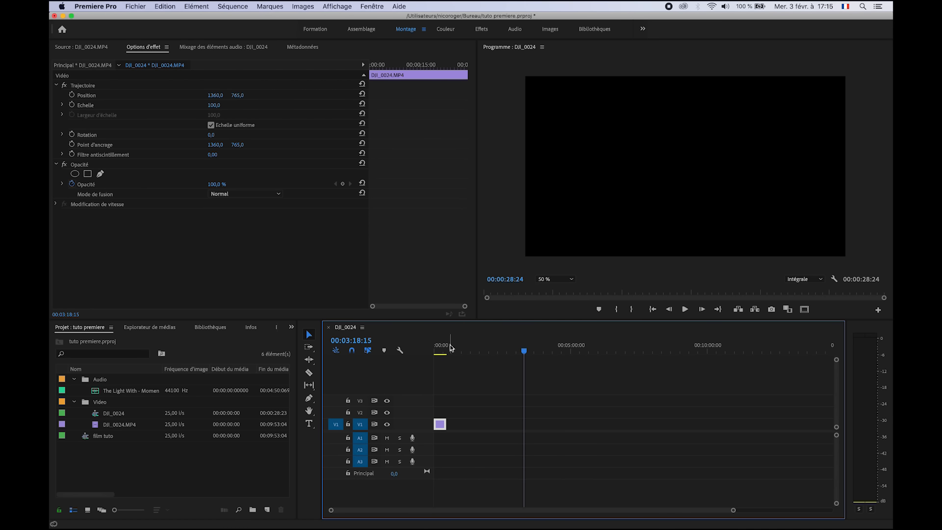
key("Home")
left_click_drag(734, 511, 658, 510)
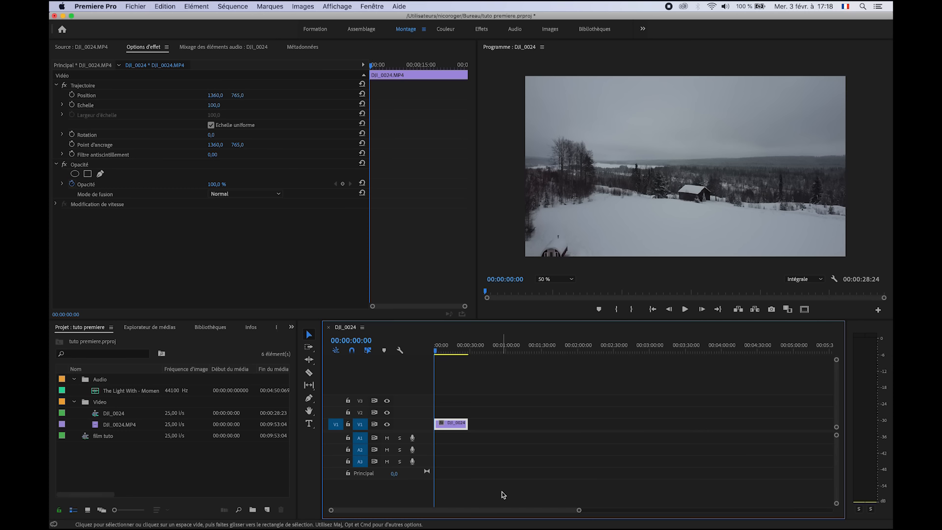
- Load DJI_0024.MP4 in the source monitor and mark an in point at 00:05:29:14 and an out point at 00:05:39:02
left_click(200, 469)
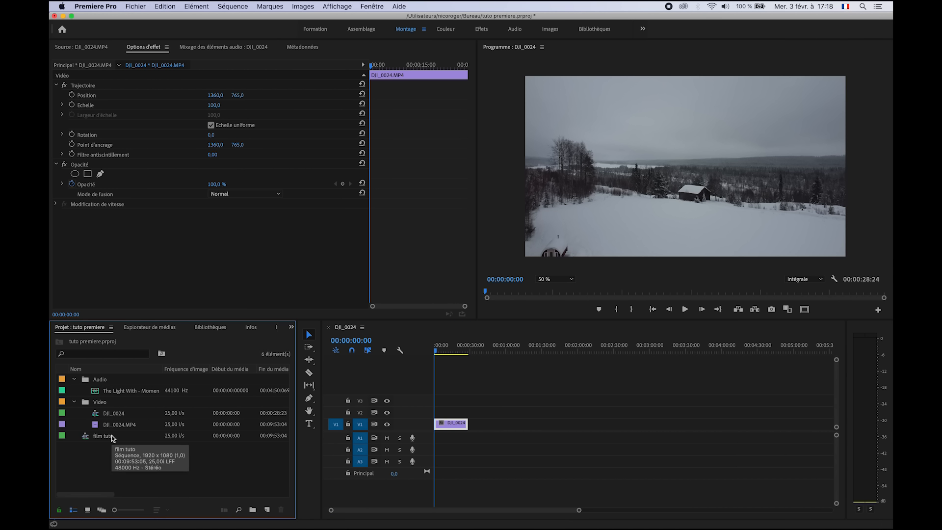
left_click(96, 426)
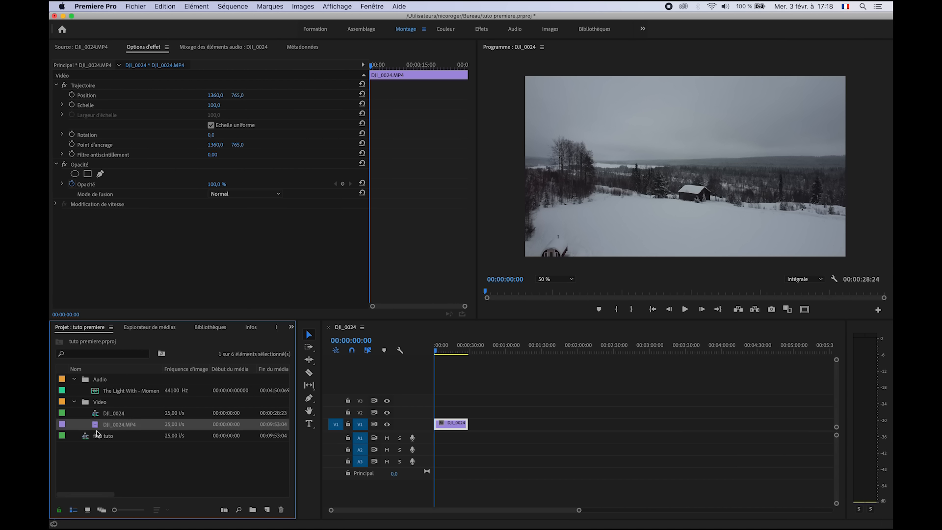
double_click(96, 426)
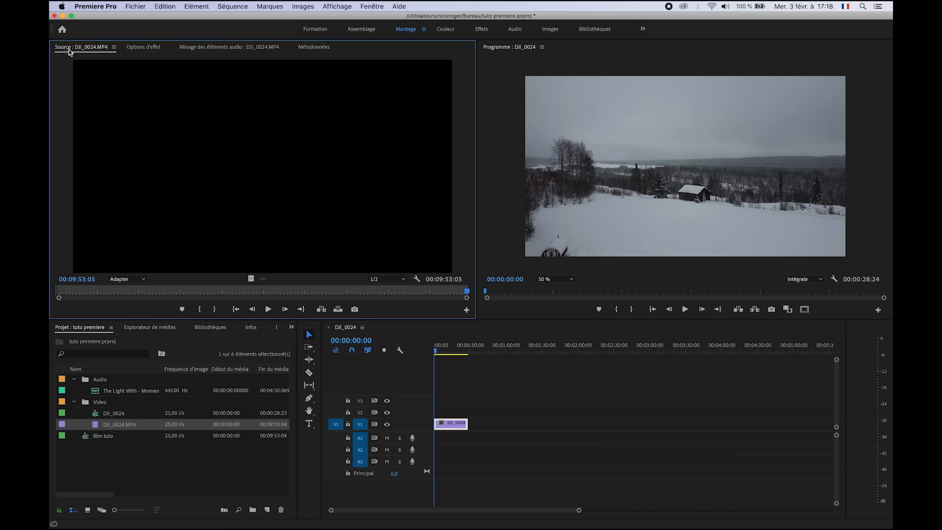
left_click_drag(69, 293, 92, 293)
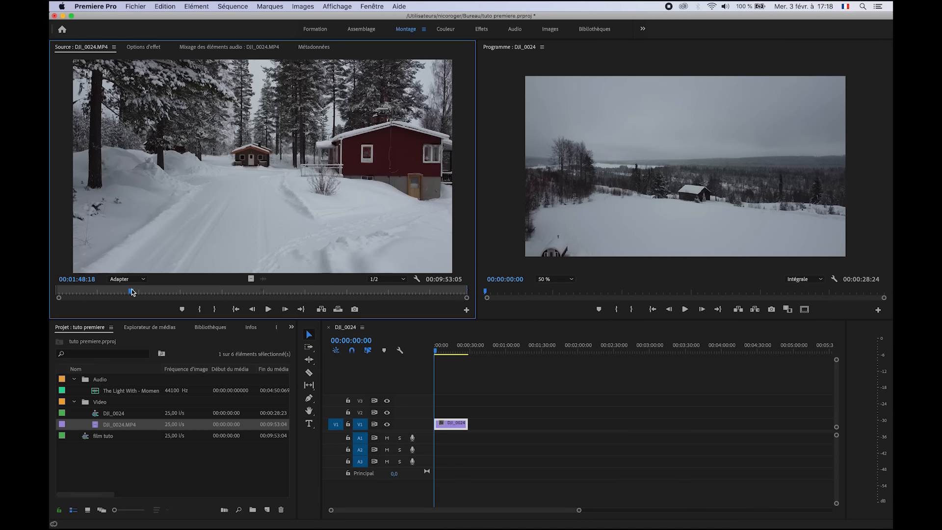
left_click_drag(131, 293, 286, 292)
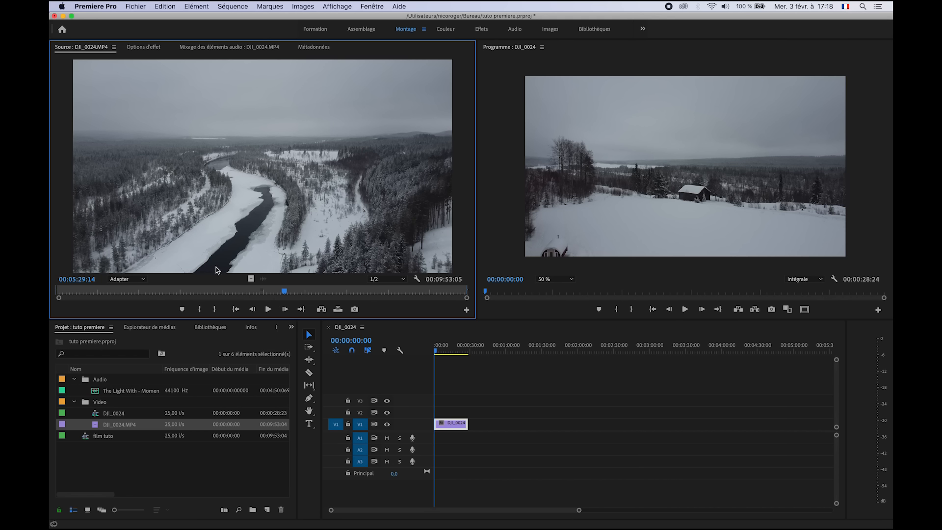
left_click(200, 309)
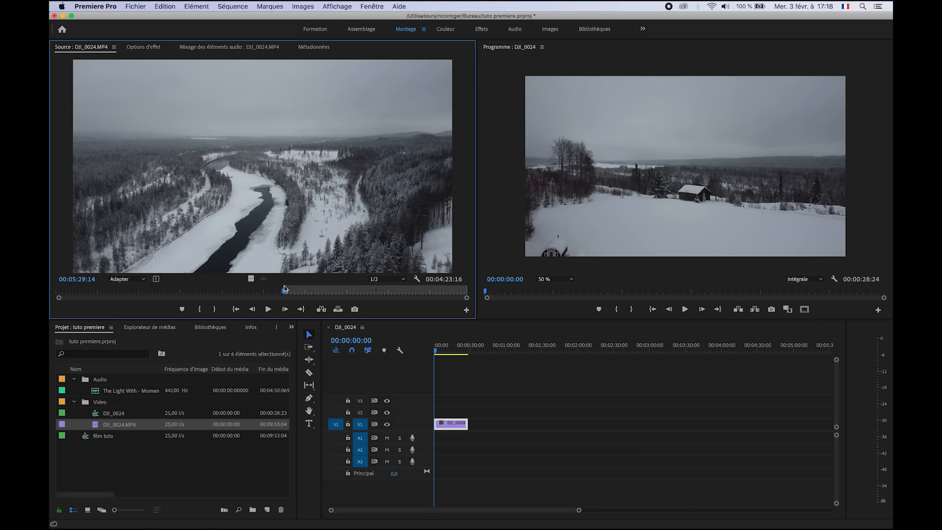
left_click_drag(285, 294, 291, 295)
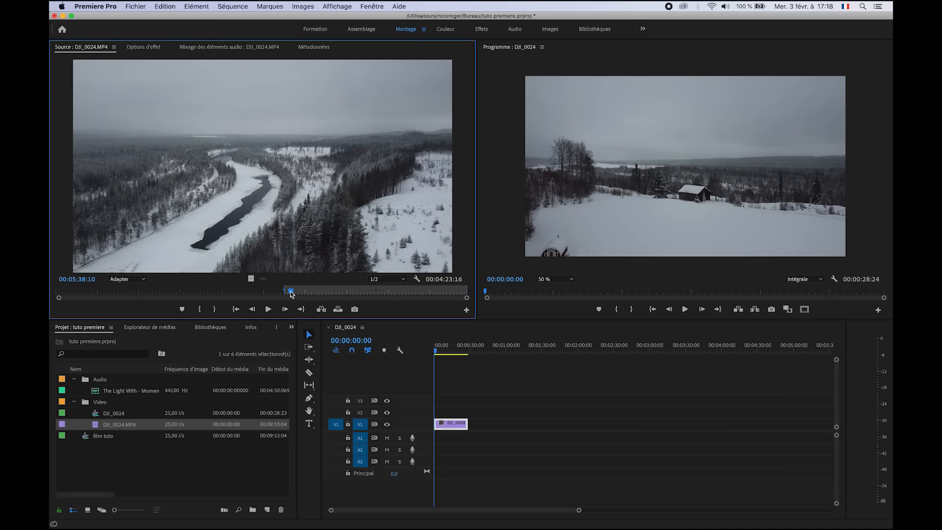
left_click(214, 310)
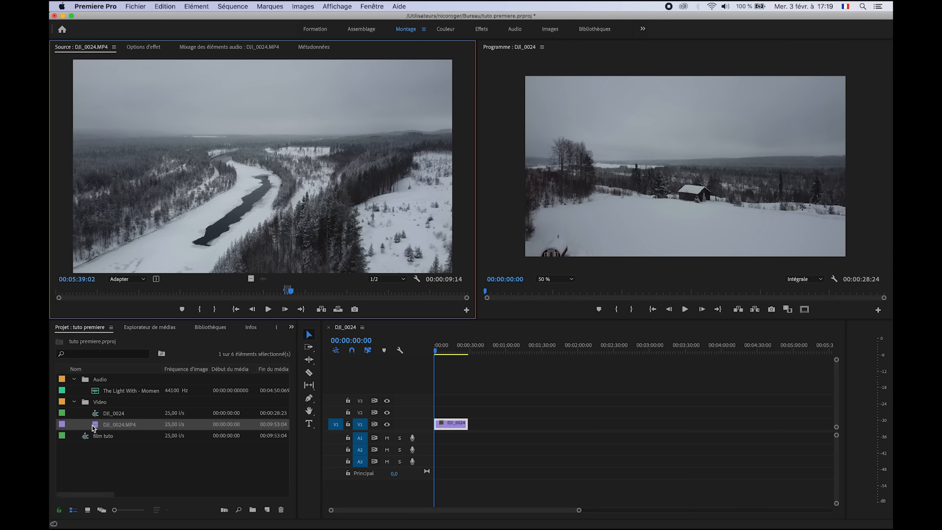
- Add the marked DJI_0024.MP4 excerpt to V1 directly after the first clip
left_click_drag(94, 428, 474, 426)
left_click_drag(464, 352, 475, 351)
left_click_drag(579, 510, 532, 509)
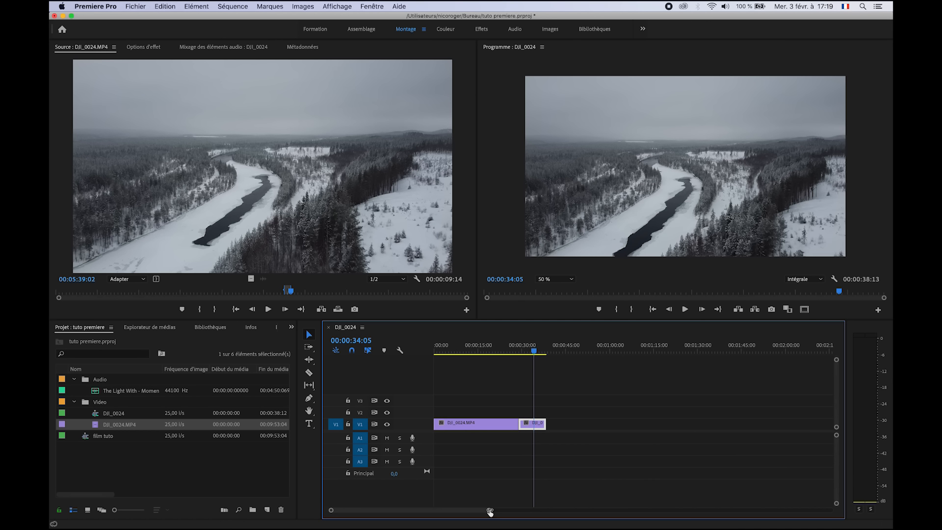
left_click_drag(489, 509, 676, 510)
left_click_drag(697, 479, 711, 473)
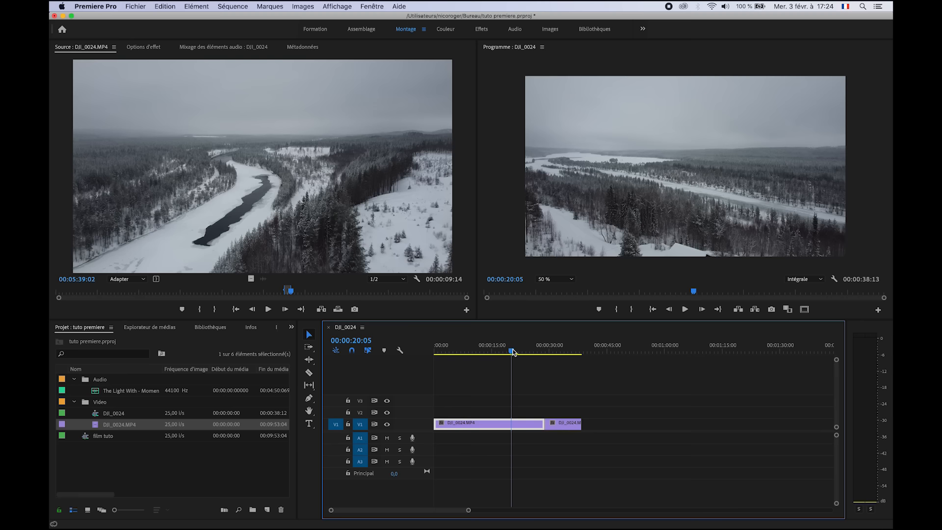
- Preview both clips and move the second one, the frozen river shot, onto V2 at the start of the sequence
left_click_drag(513, 352, 561, 351)
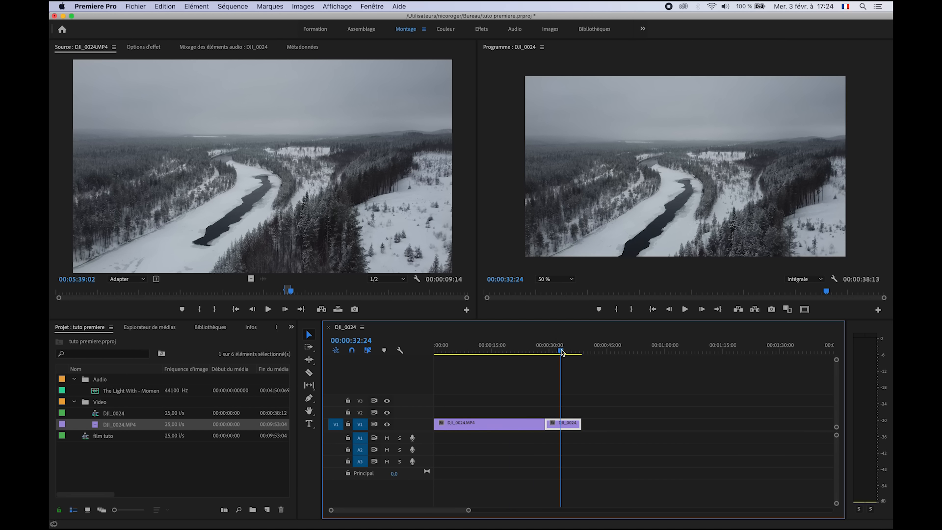
left_click(532, 351)
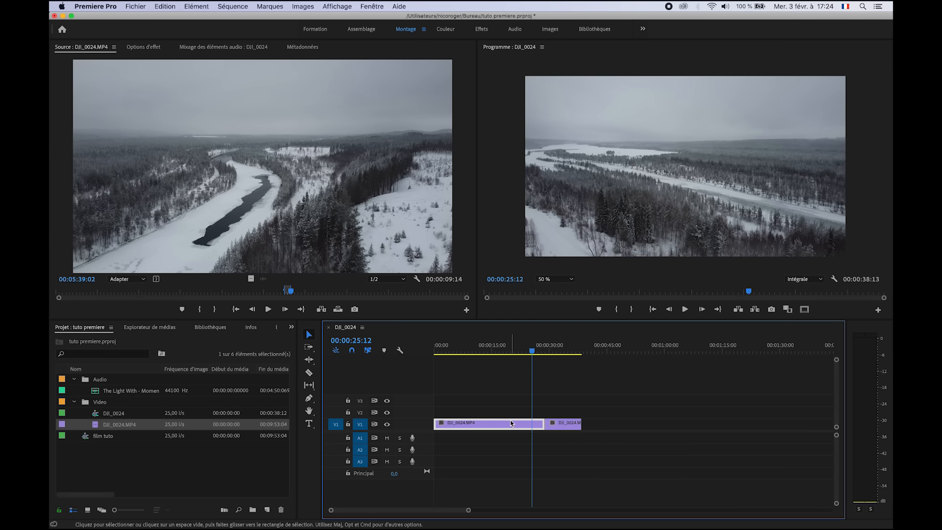
left_click(477, 350)
left_click(562, 350)
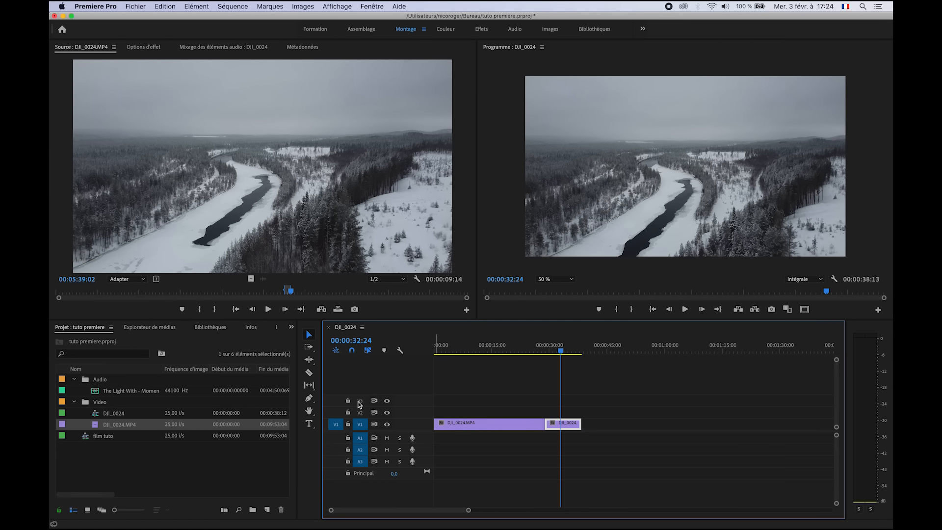
left_click_drag(567, 427, 450, 416)
left_click(436, 349)
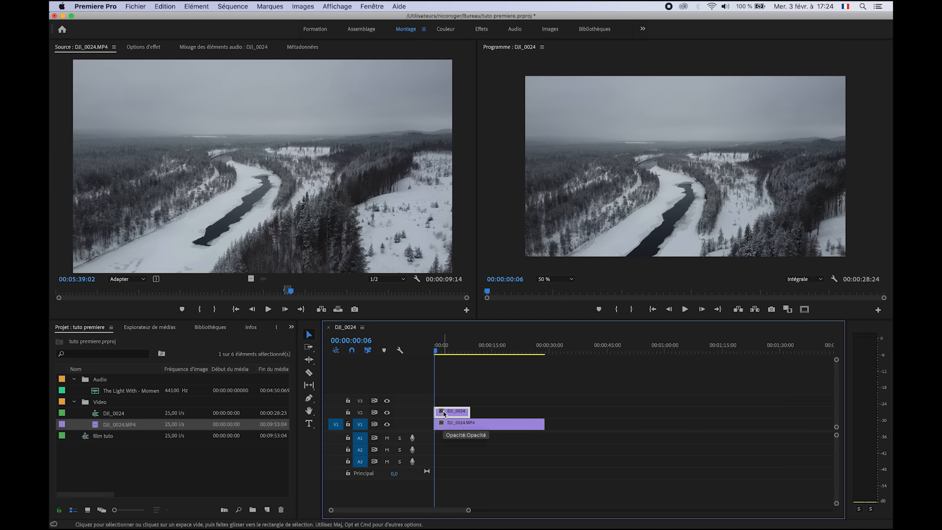
- Shift the longer V1 clip to start where the river clip ends, and bring the river clip down to V1 before it
left_click_drag(459, 428, 493, 427)
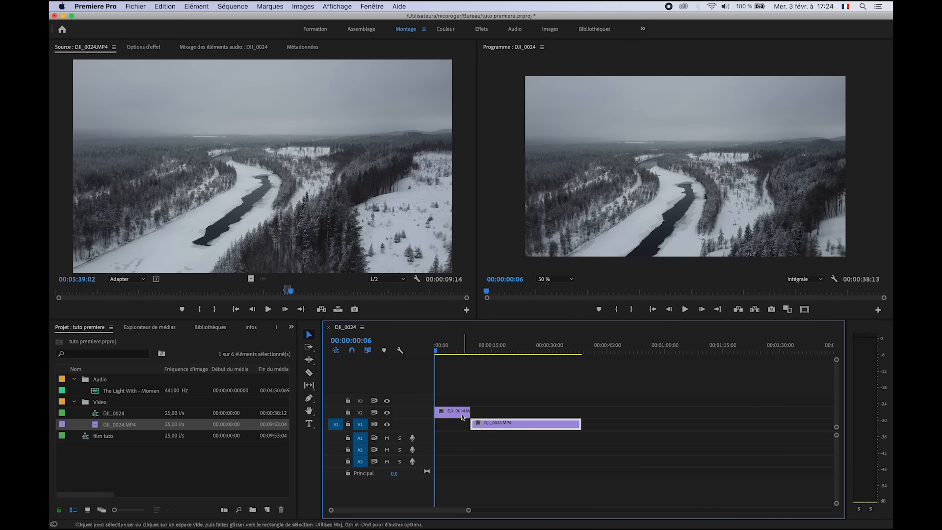
left_click_drag(471, 349, 466, 349)
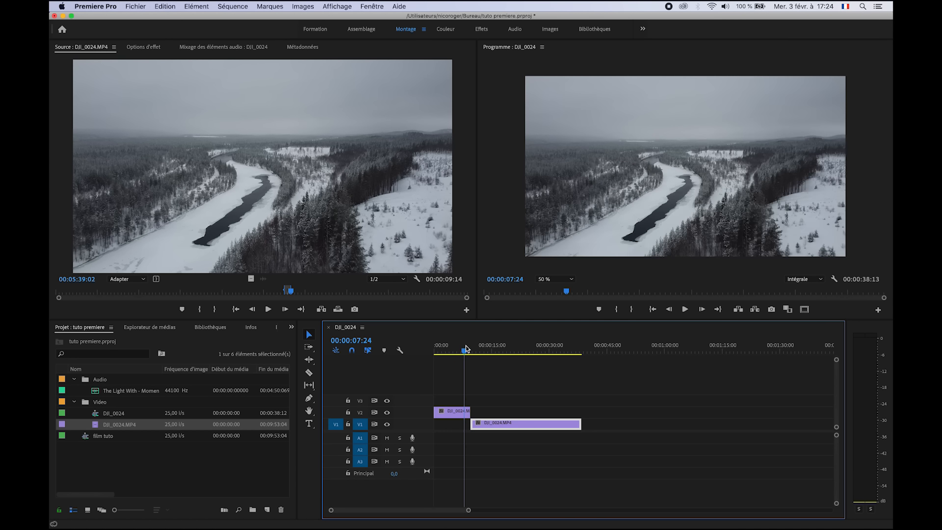
left_click(453, 417)
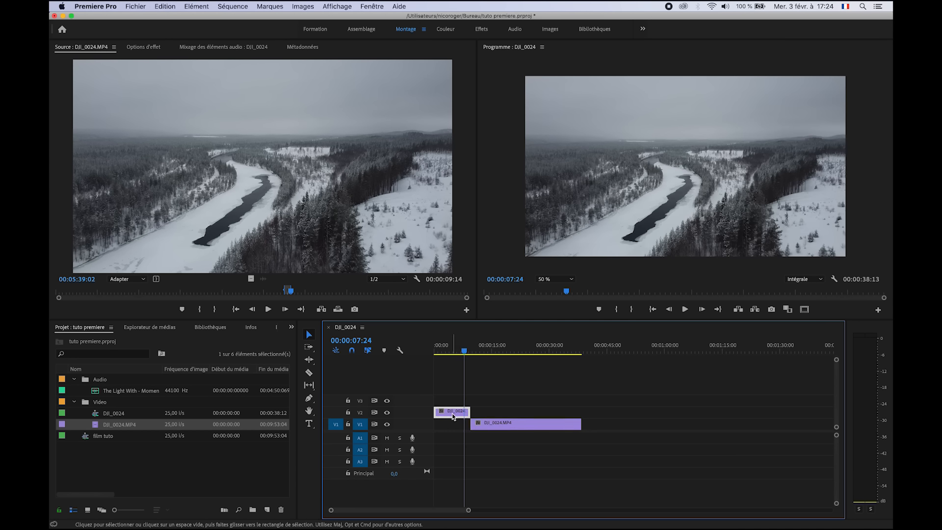
left_click_drag(453, 416, 454, 425)
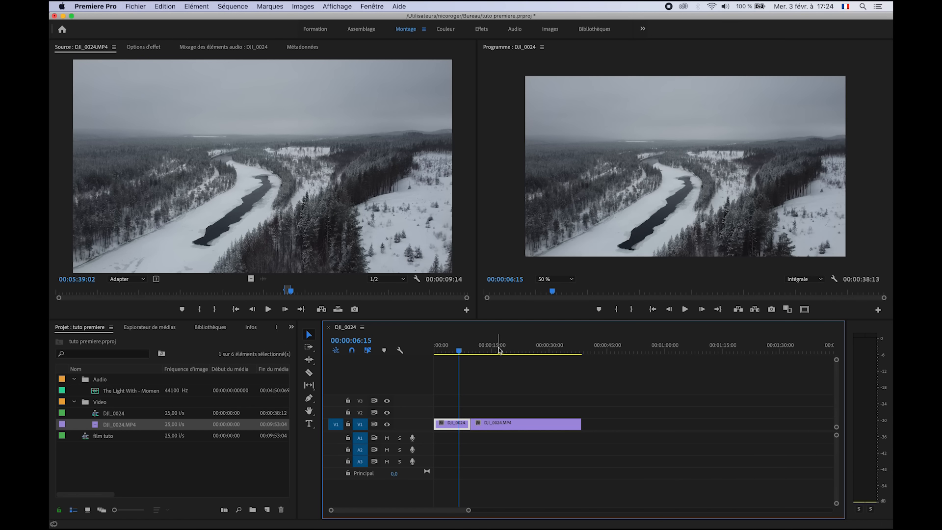
- Extend the end of the second clip to 00:00:46:15 and shorten it back so it ends at 00:00:39:12
left_click_drag(496, 351, 457, 351)
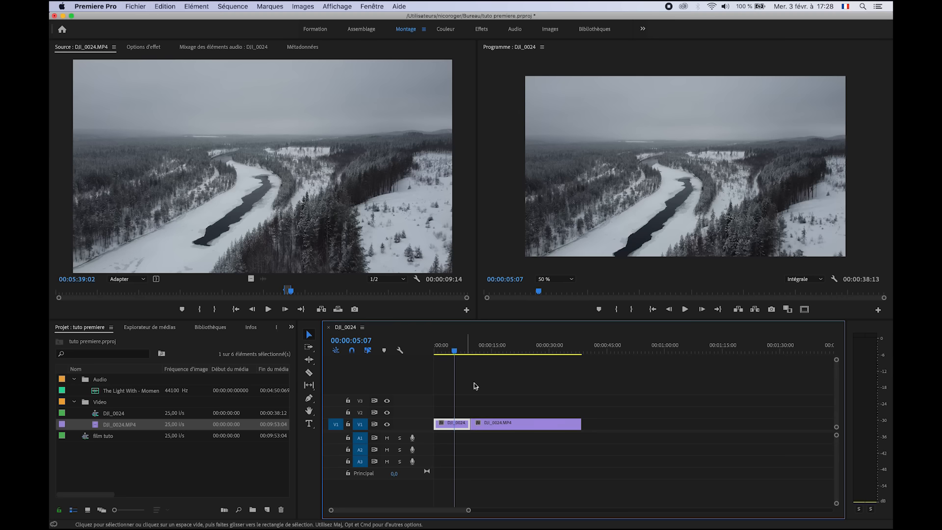
left_click(579, 350)
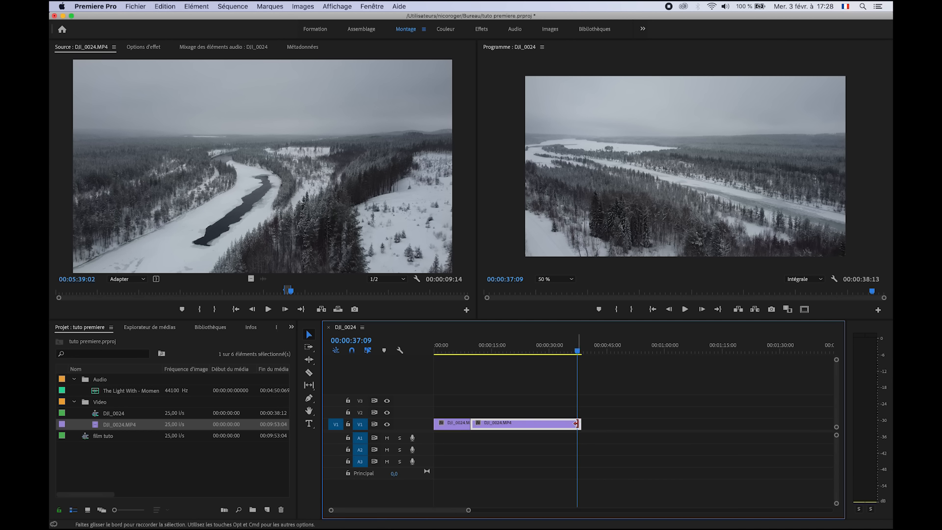
left_click_drag(577, 423, 612, 423)
left_click_drag(579, 353, 610, 353)
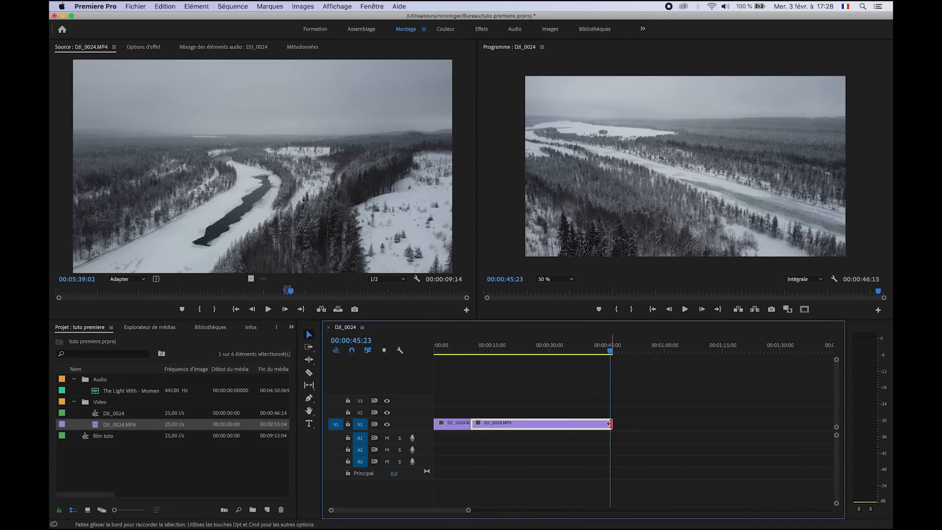
left_click_drag(609, 424, 585, 424)
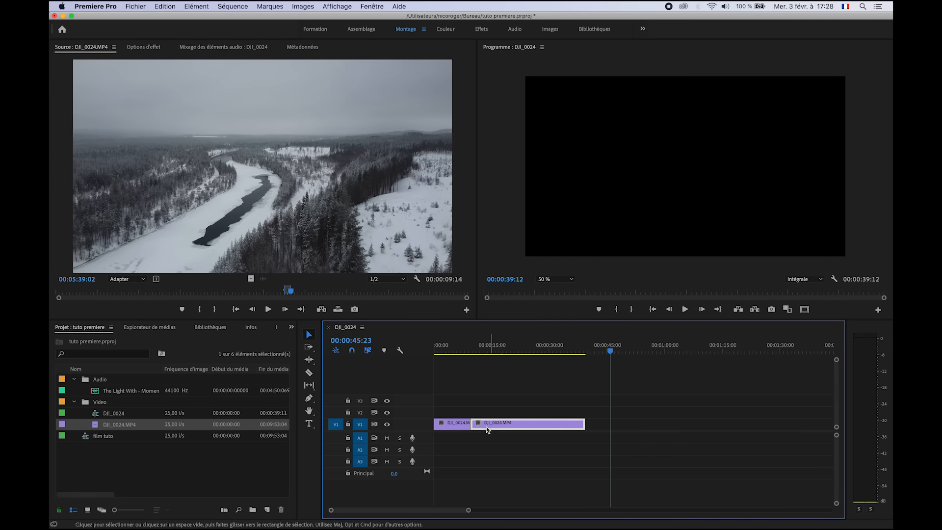
mouse_move(475, 423)
left_mouse_down()
mouse_move(496, 424)
mouse_move(475, 424)
left_mouse_up()
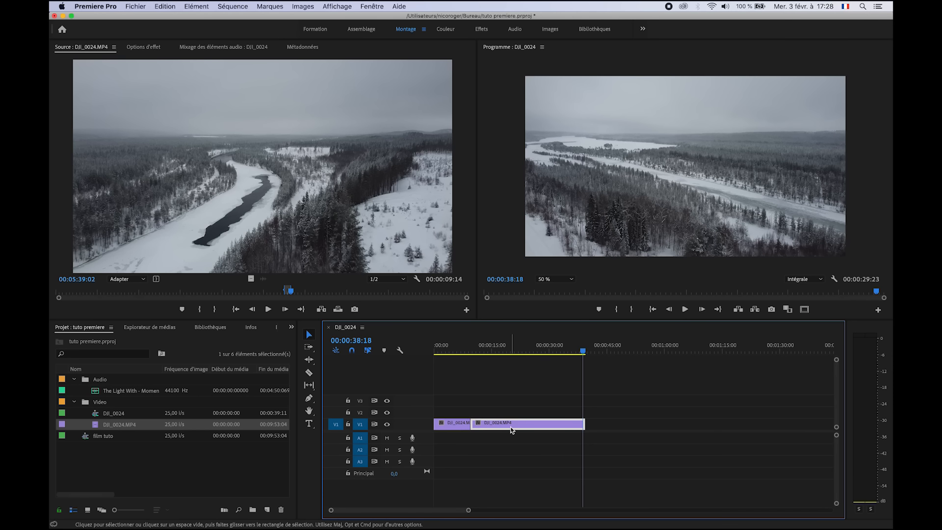
left_click(454, 352)
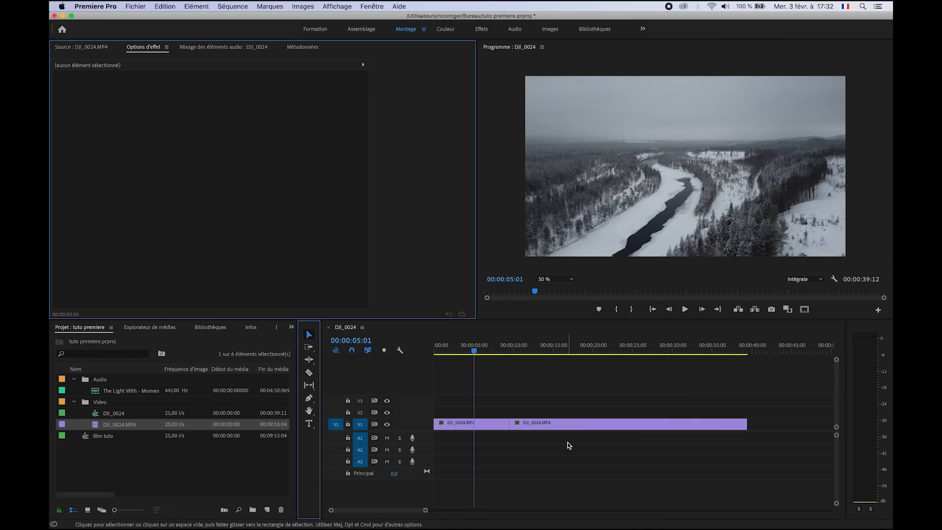
- Add a text title reading "tutoriel" over the sky at 00:00:05:01
left_click(309, 424)
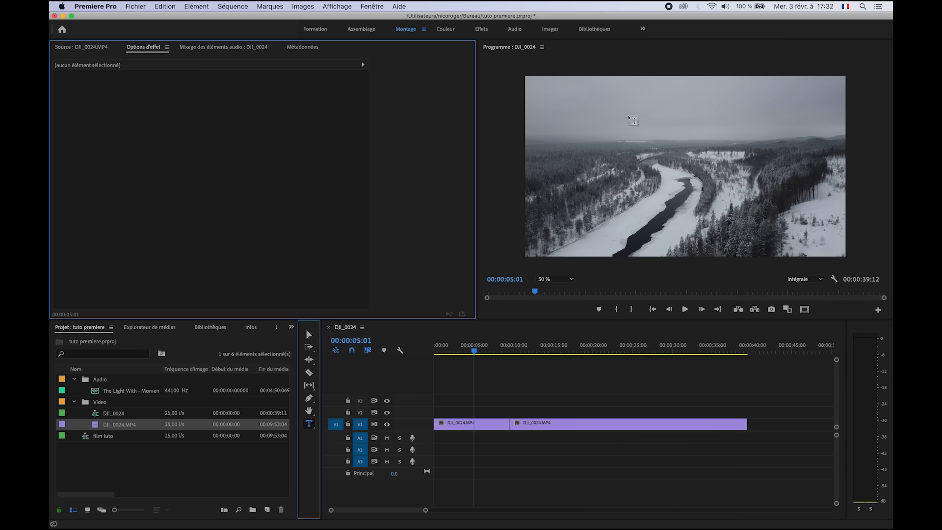
left_click(627, 112)
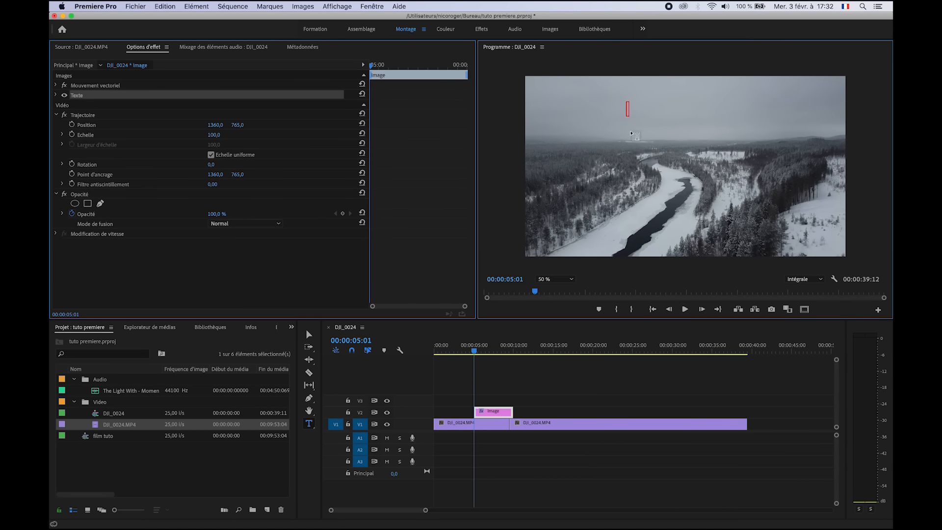
type("tutoriel")
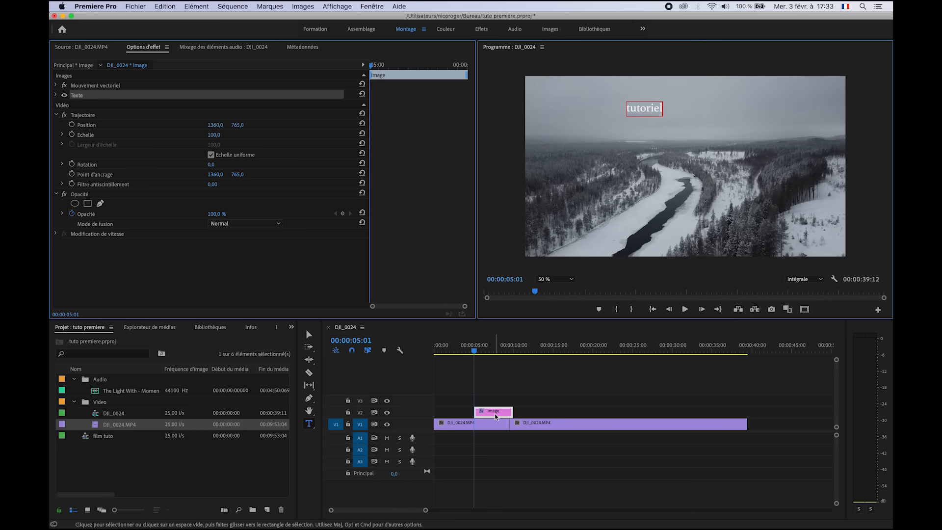
- Move the tutoriel title clip earlier on V2 so it ends before the first V1 clip does
left_click(309, 334)
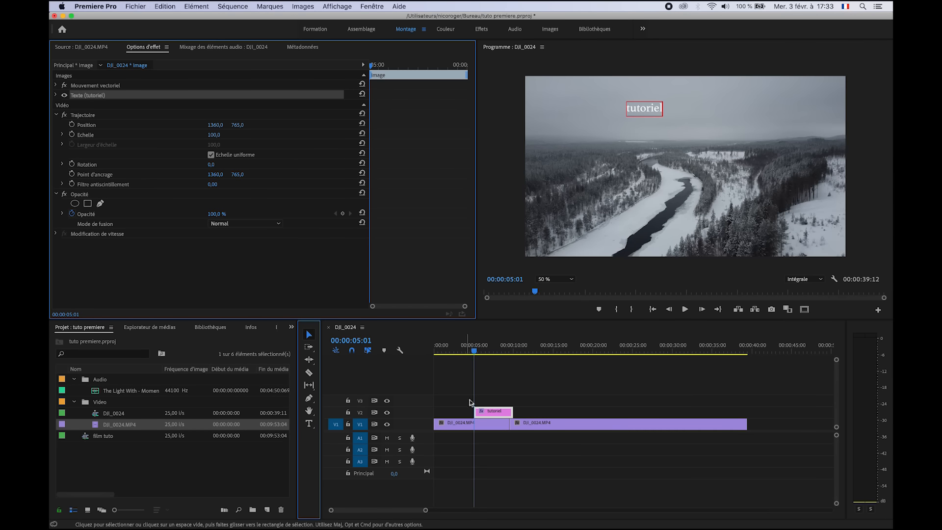
left_click(500, 416)
left_click_drag(501, 415, 486, 415)
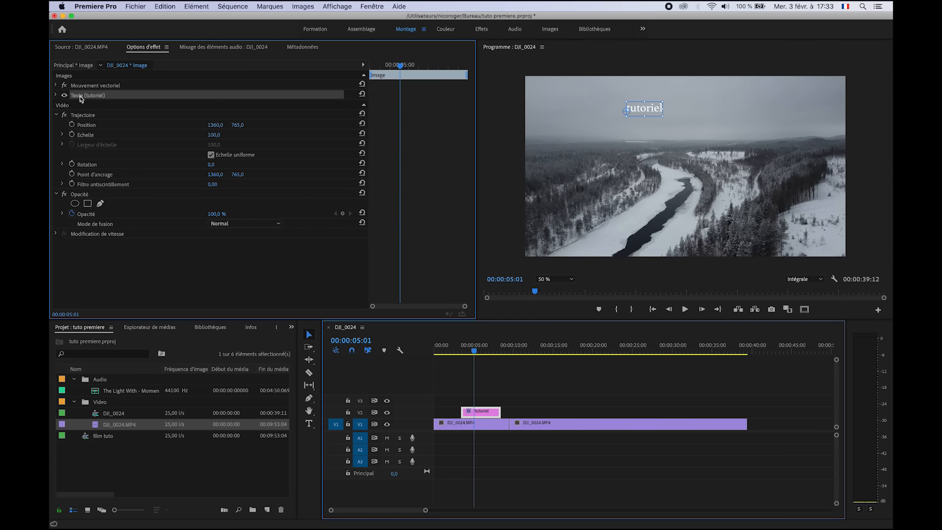
left_click(67, 49)
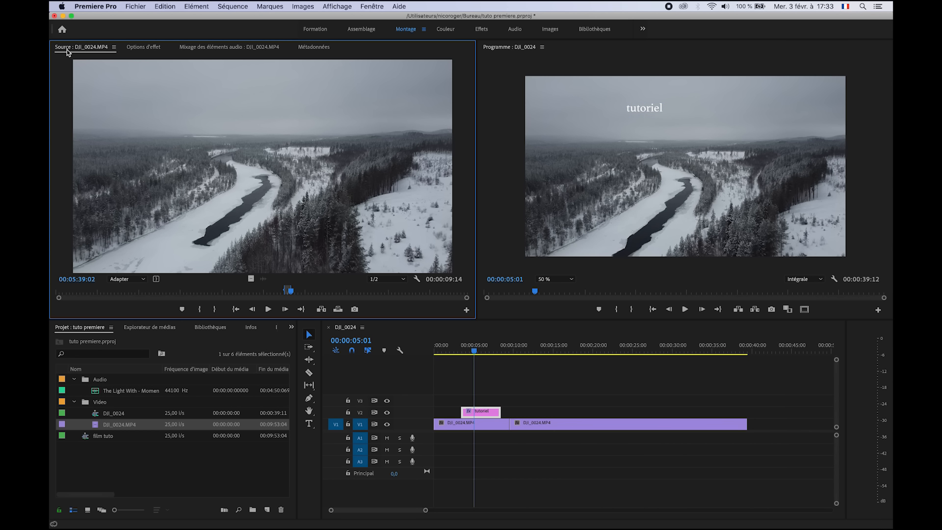
left_click(132, 50)
left_click(220, 47)
left_click(292, 51)
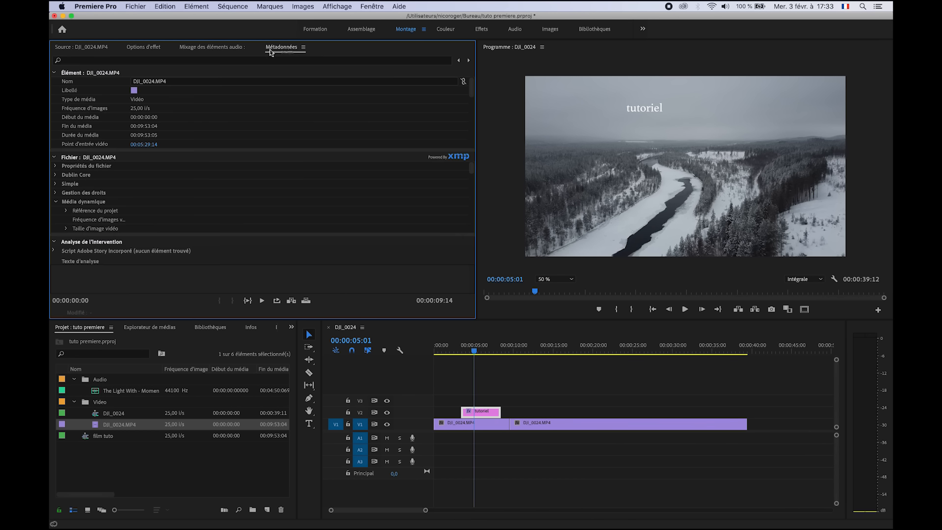
- Set the font of the tutoriel title to Arial Regular and its size to 164
left_click(152, 48)
left_click(477, 411)
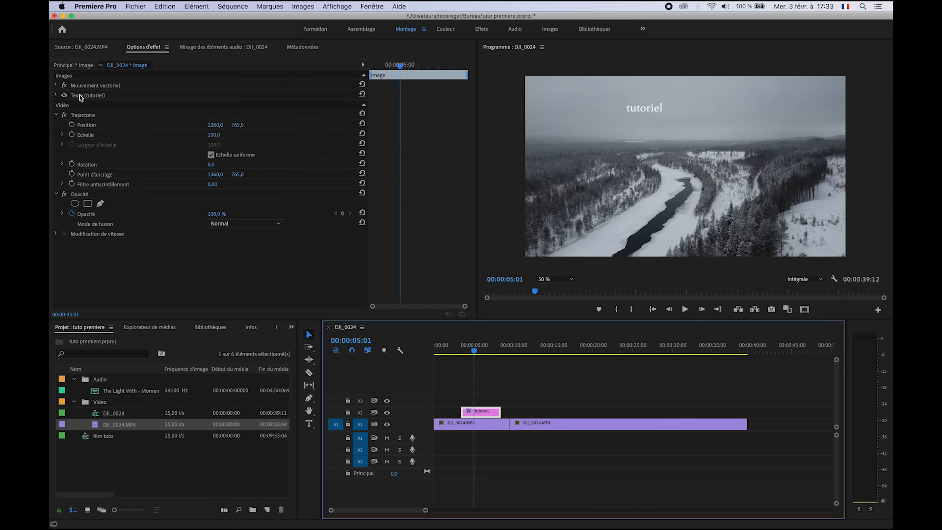
left_click(79, 95)
left_click(56, 96)
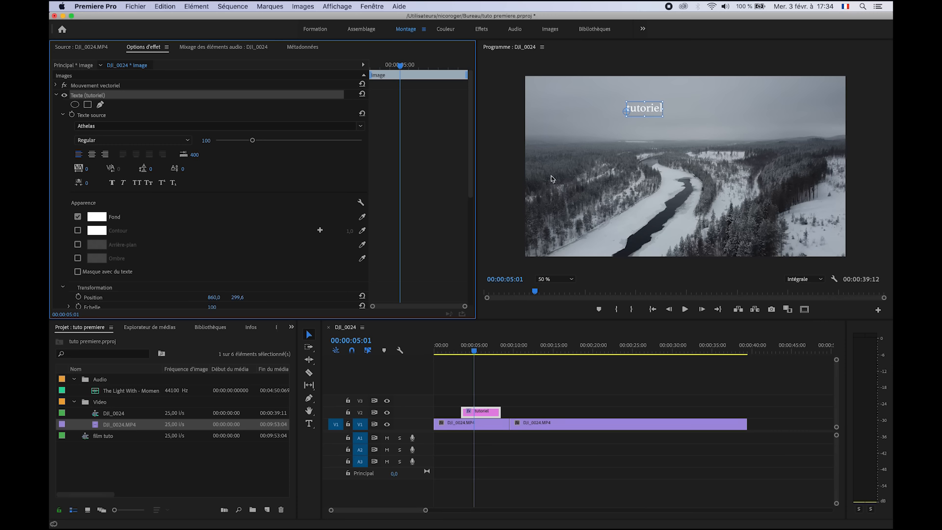
left_click(309, 424)
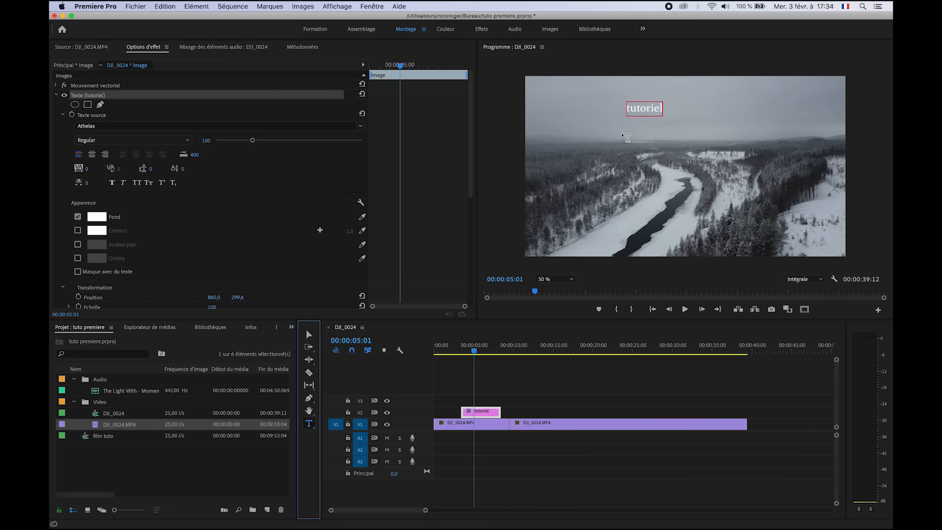
left_click(647, 109)
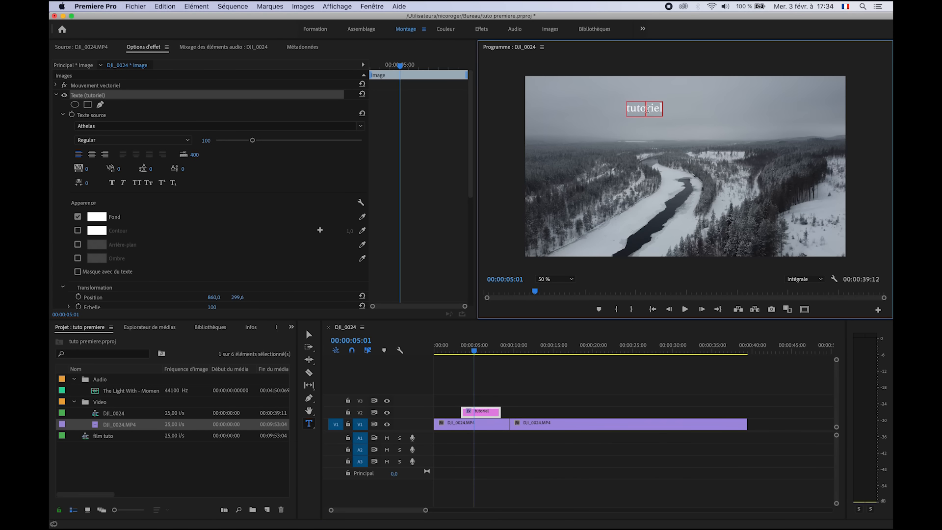
left_click(106, 126)
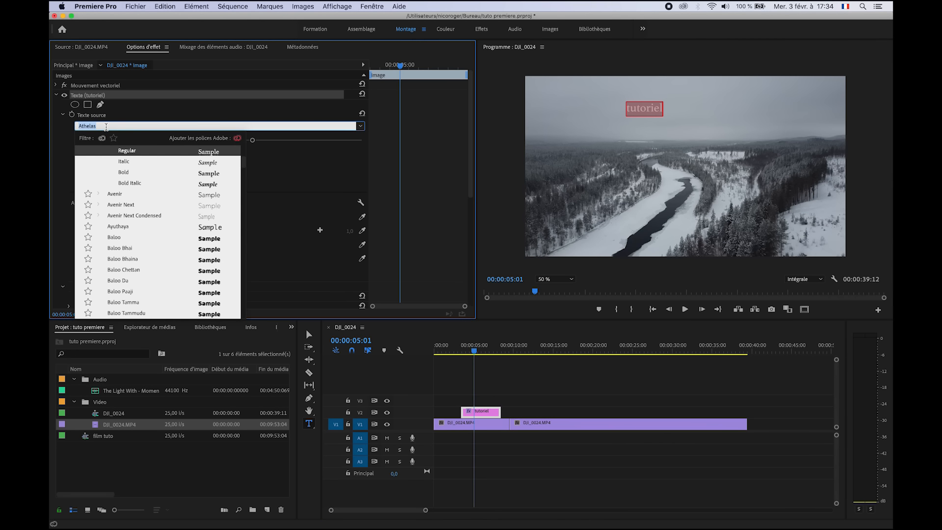
type("rial")
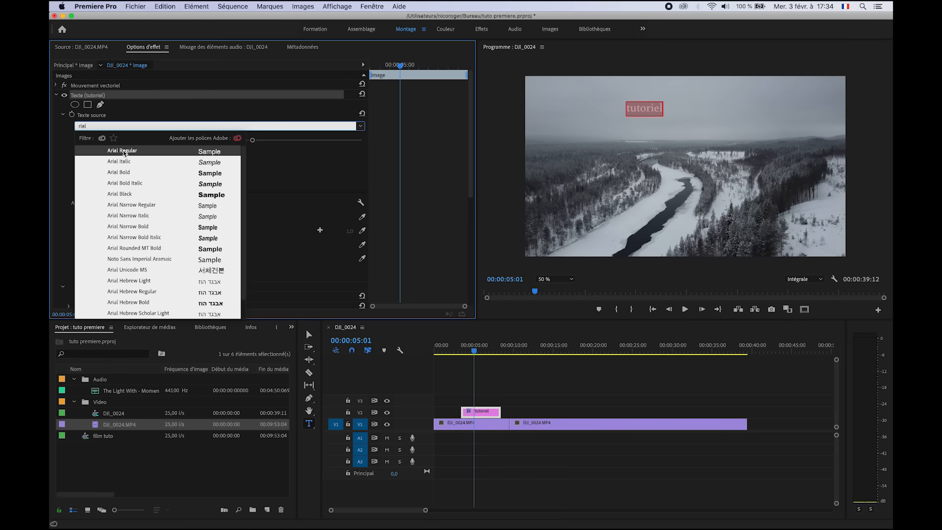
left_click(123, 151)
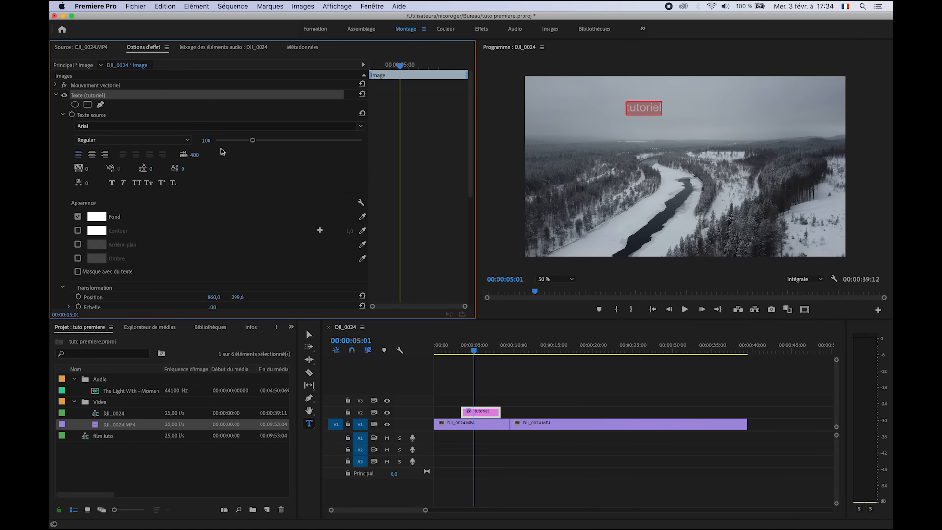
left_click_drag(252, 140, 276, 141)
- Enlarge only the letter o of the tutoriel title so it stands out from the other letters
left_click(649, 106)
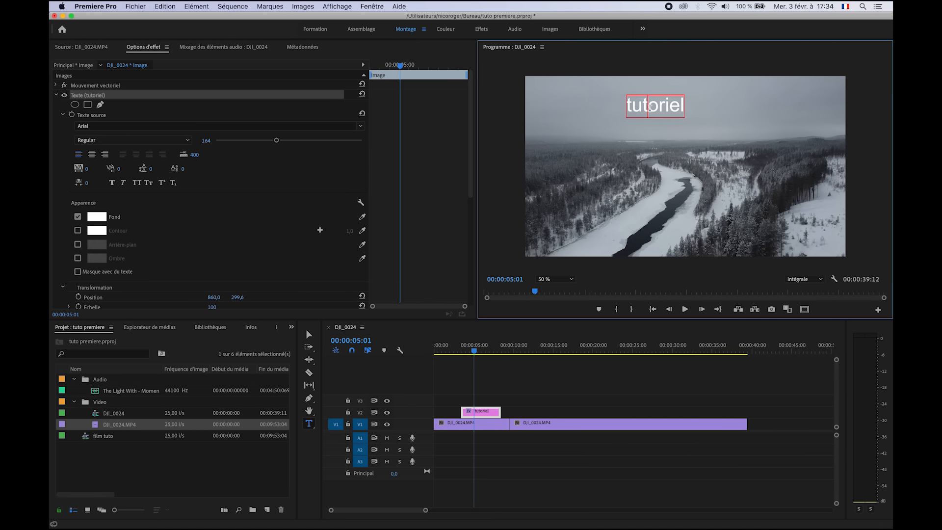
left_click_drag(650, 110, 659, 110)
left_click_drag(277, 141, 345, 143)
key("v")
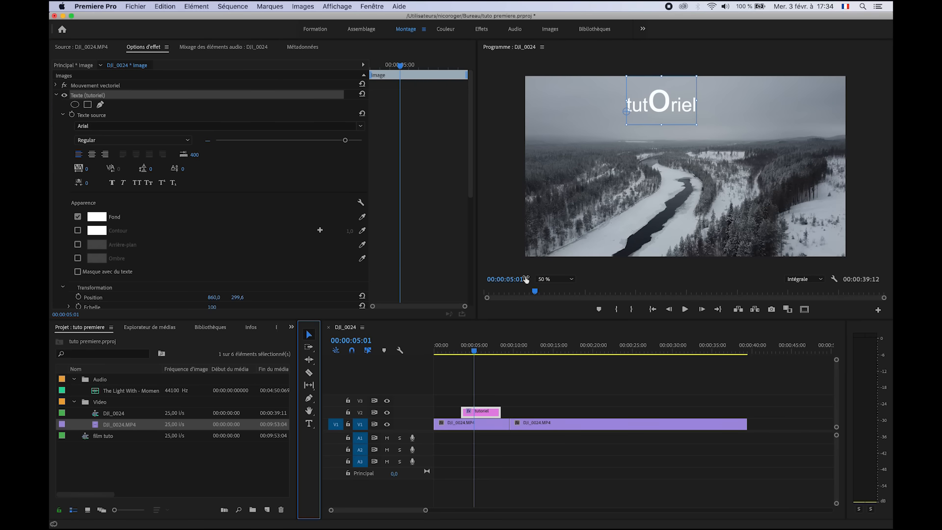
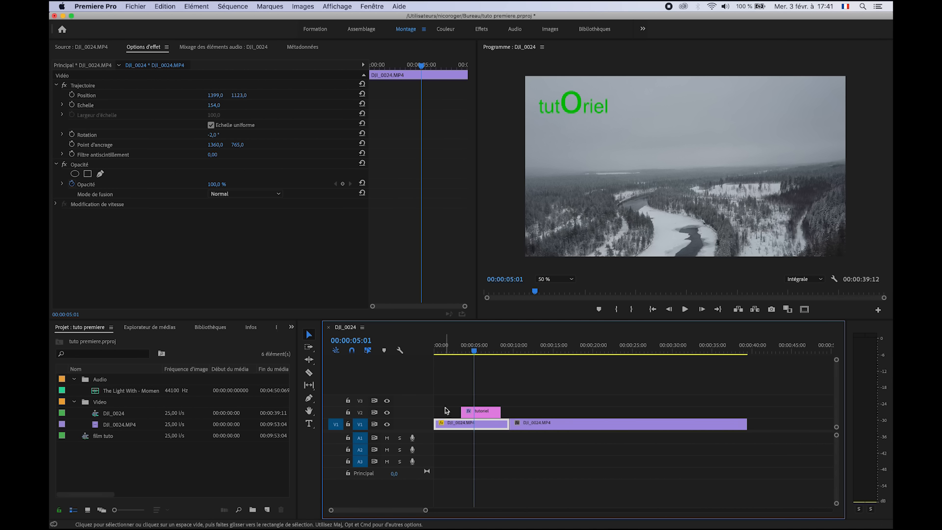
- Add a Scale keyframe of 100 at 00:00:00:00 to the first V1 clip
left_click_drag(450, 346, 434, 346)
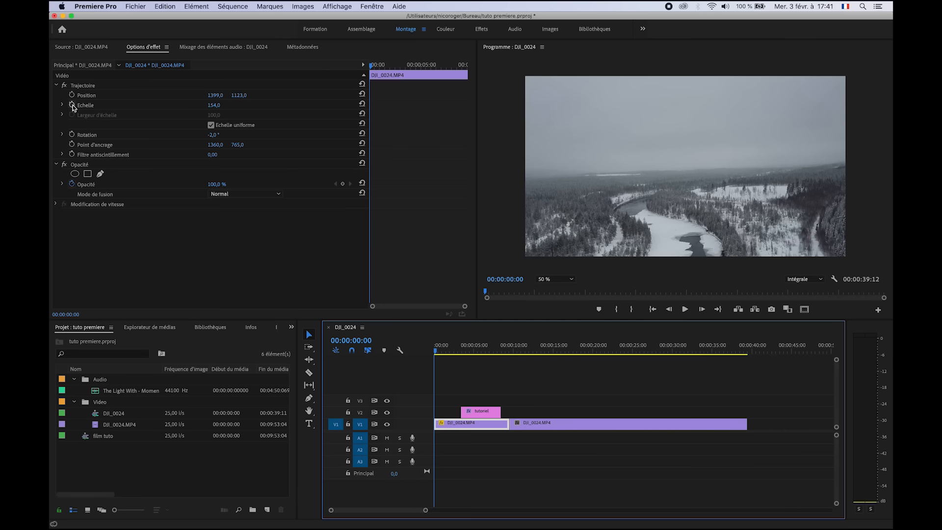
left_click(72, 105)
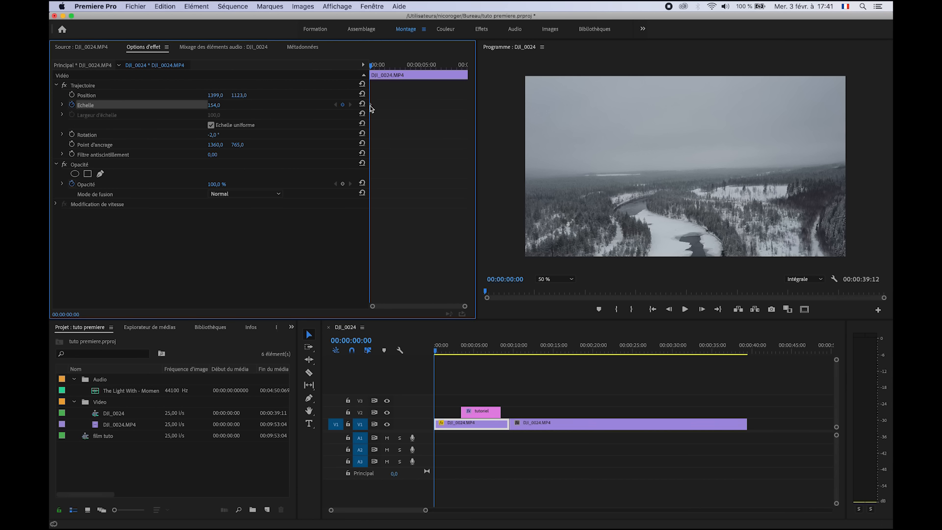
left_click(215, 106)
type("100")
key("Return")
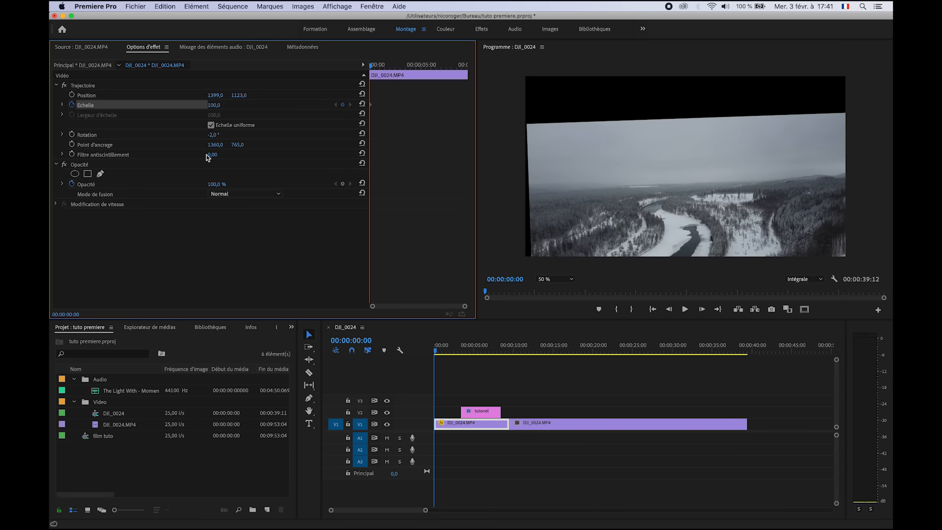
- Add a second Scale keyframe of 200 at 00:00:06:04 to the first clip and play the zoom from the start
left_click_drag(372, 64, 434, 65)
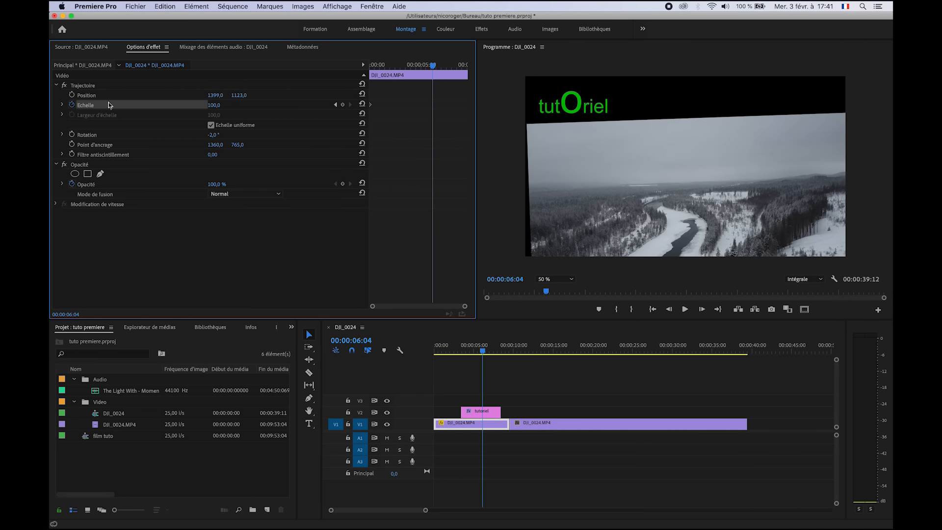
left_click(343, 105)
left_click(216, 105)
type("200")
key("Return")
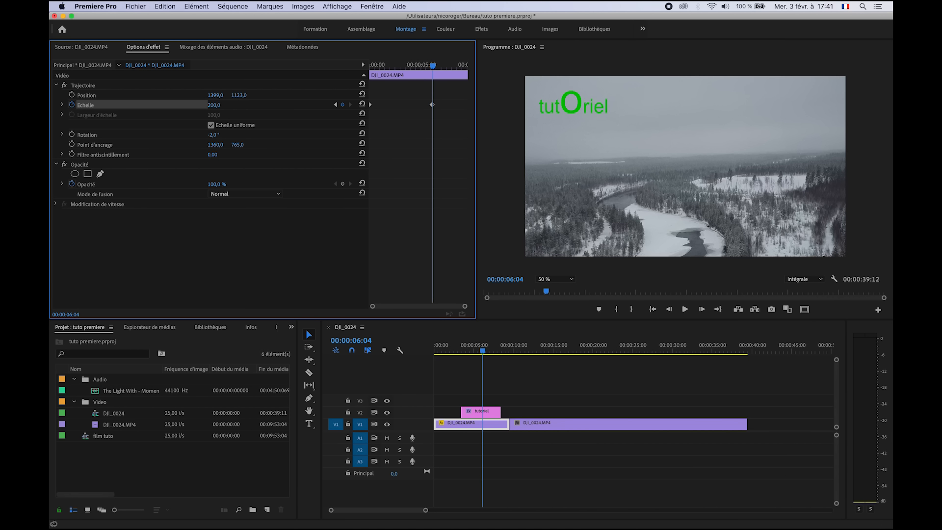
left_click(369, 68)
key("space")
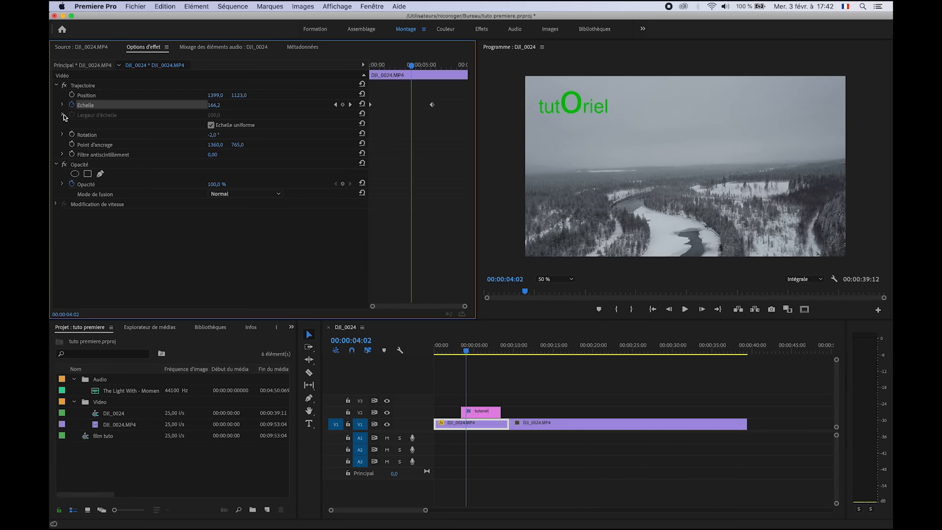
- Animate the first clip's Position with a keyframe at 00:00:04:02 and a changed vertical value at 00:00:05:03
left_click(72, 94)
left_click(422, 98)
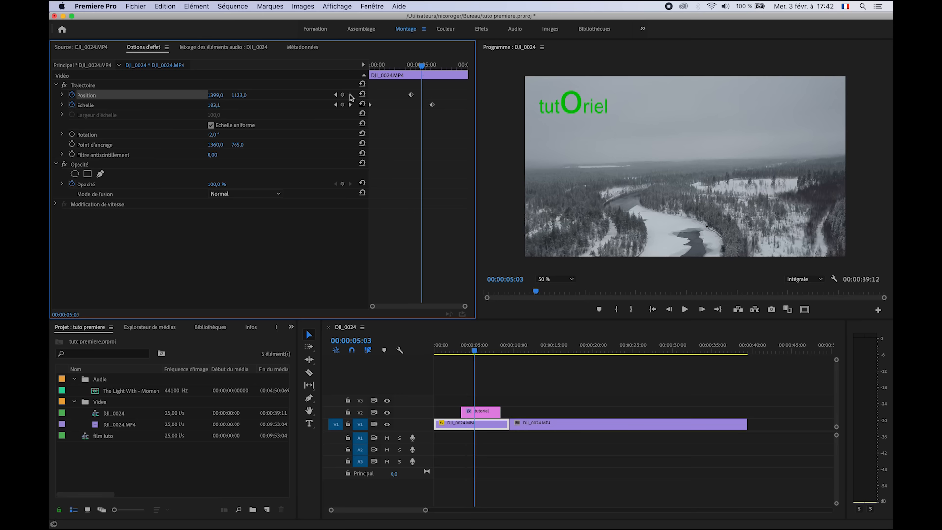
left_click_drag(238, 95, 242, 96)
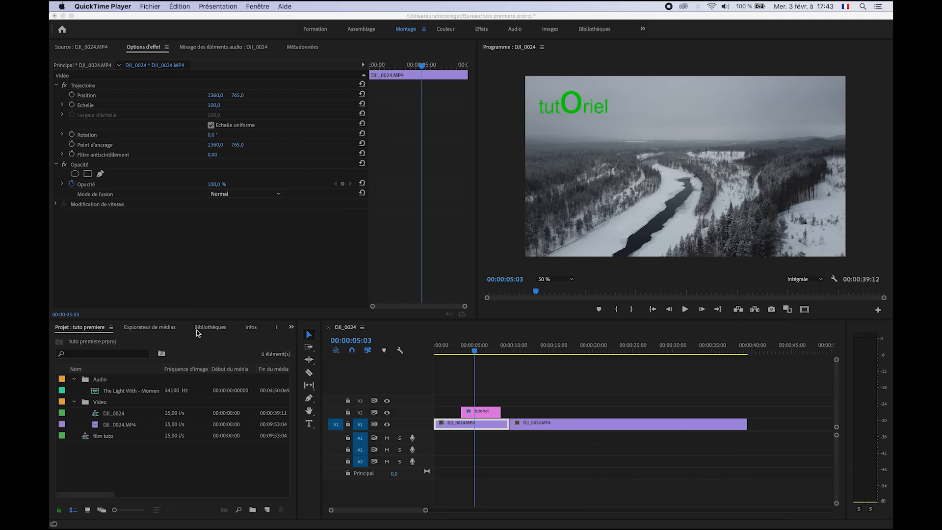
- Apply the Noir & blanc video effect from the Image category to the first V1 clip
left_click(292, 329)
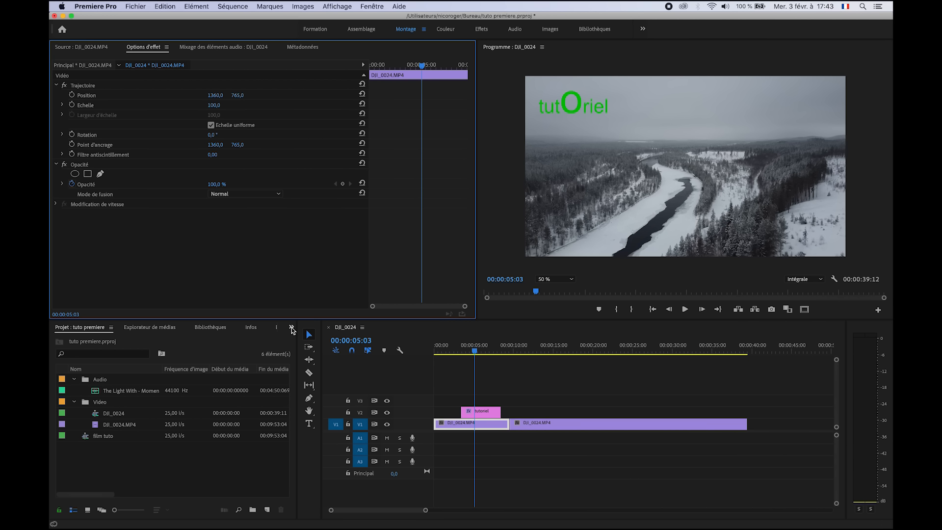
left_click(291, 328)
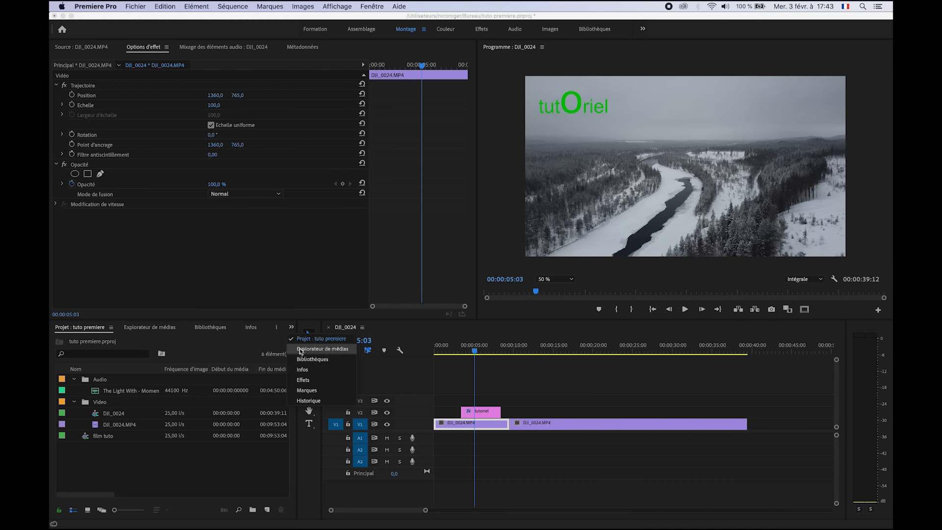
left_click(303, 381)
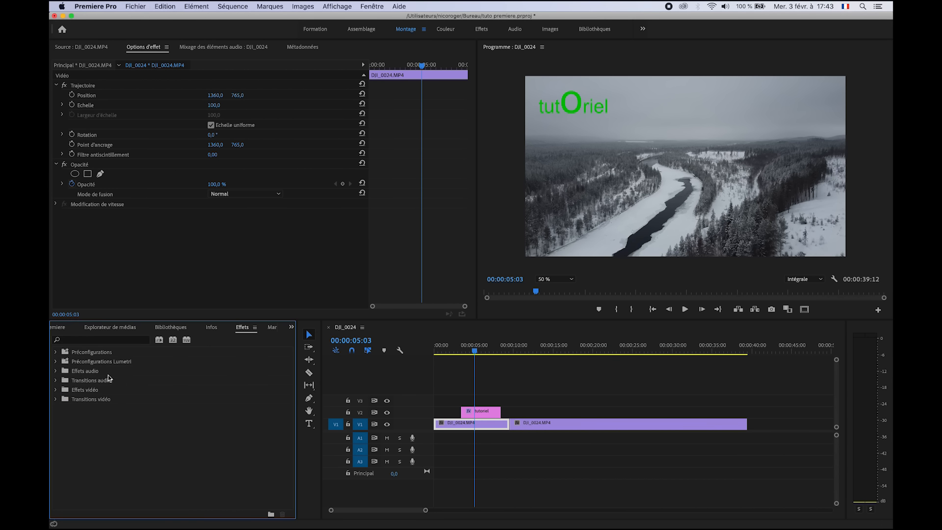
left_click(57, 391)
scroll(108, 416, "down", 2)
scroll(88, 405, "up", 2)
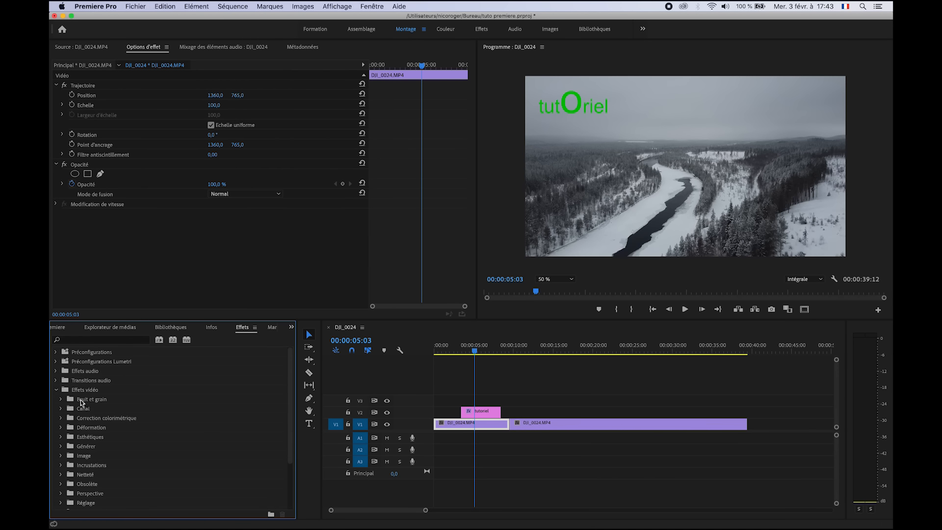
scroll(72, 424, "down", 3)
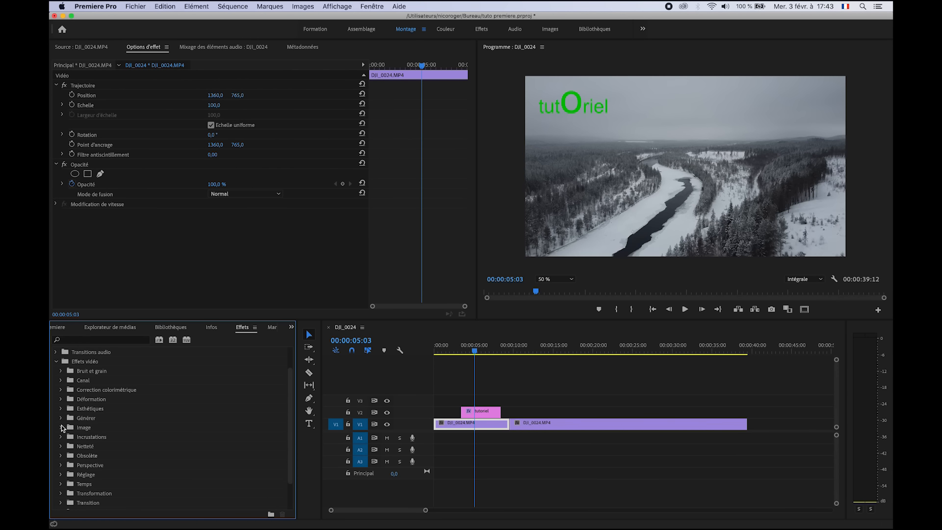
left_click(61, 427)
scroll(61, 425, "down", 2)
left_click(75, 446)
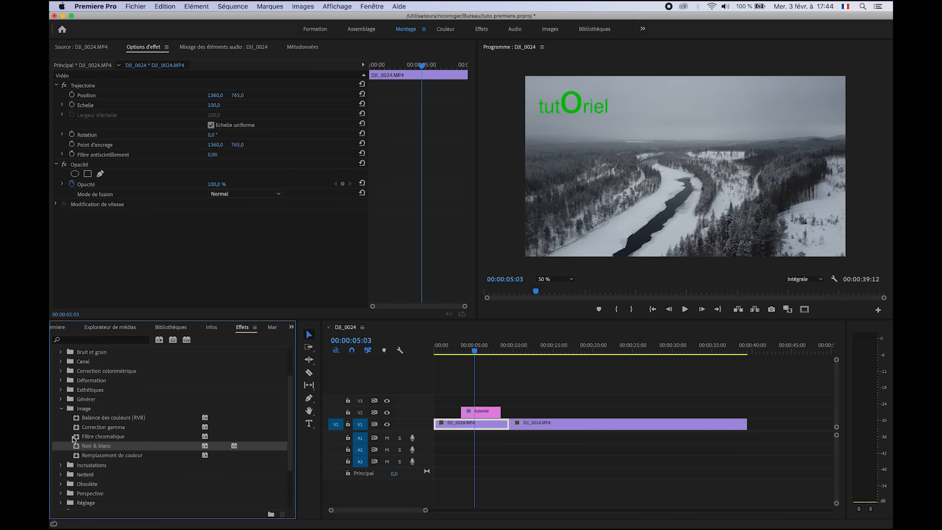
left_click_drag(76, 447, 470, 423)
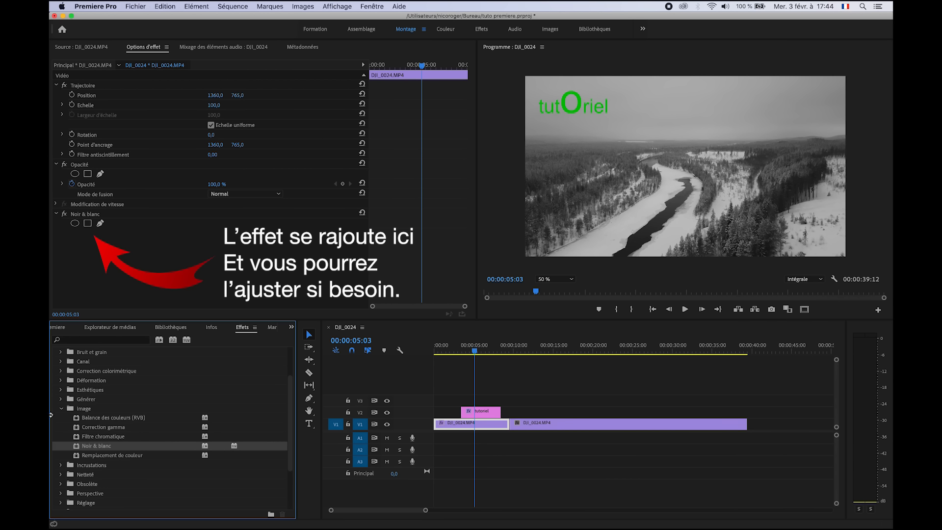
- Collapse the Effets vidéo folder in the effects list
scroll(179, 414, "up", 3)
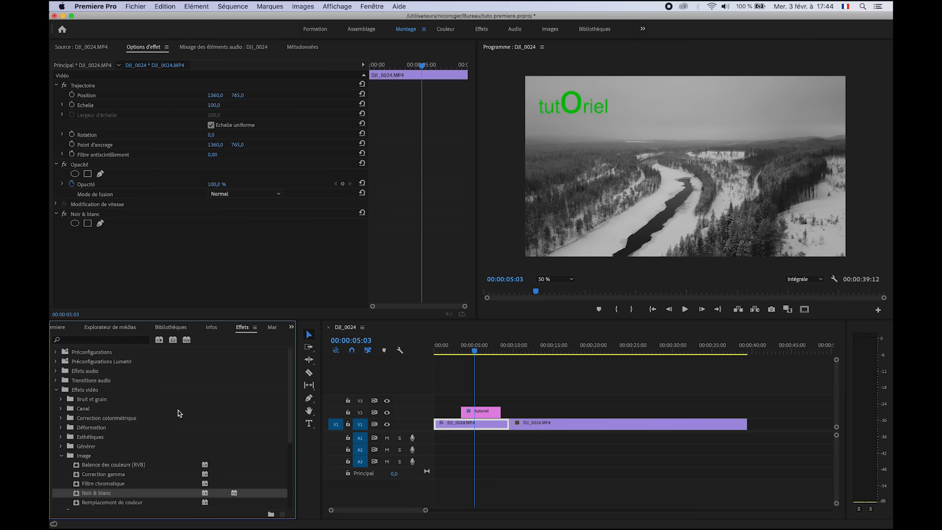
left_click(56, 389)
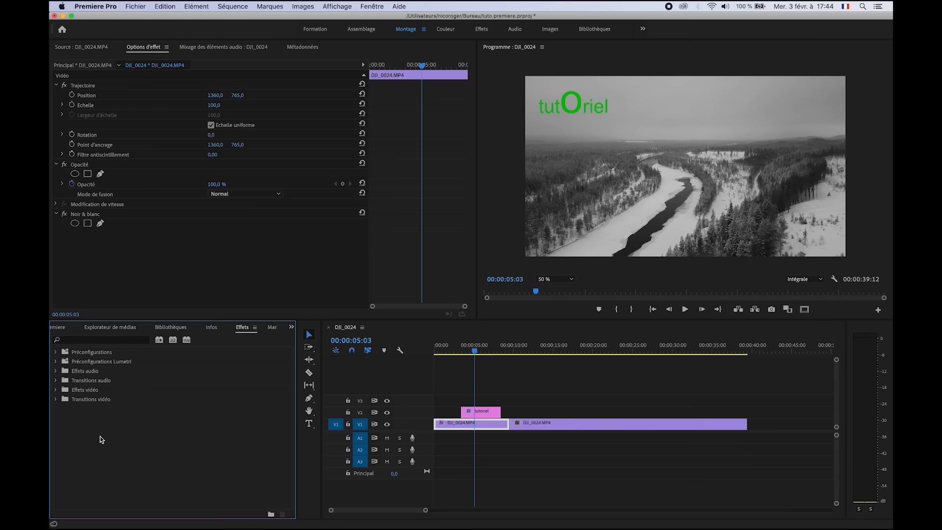
left_click(362, 420)
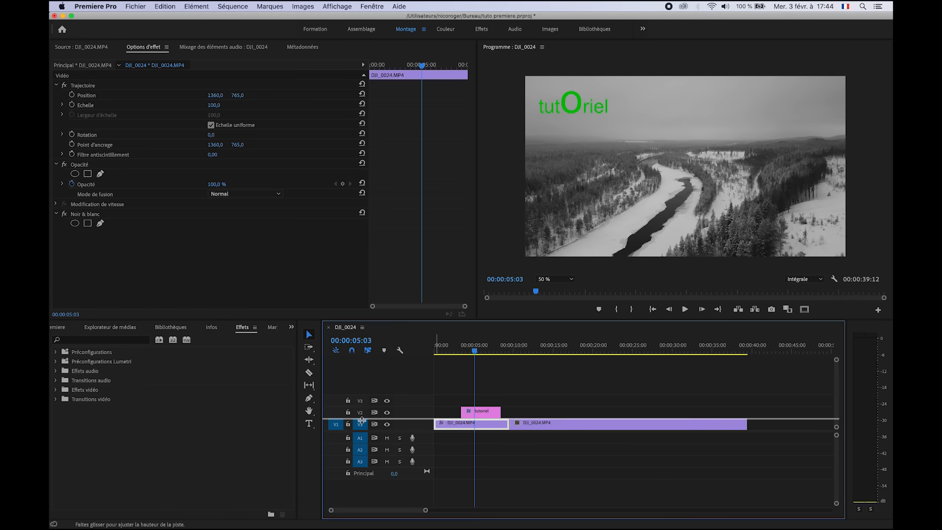
- Enlarge the V1 and V2 track heights, and set the second V1 clip to play in reverse at 200% speed
left_click_drag(362, 420, 358, 381)
left_click(531, 347)
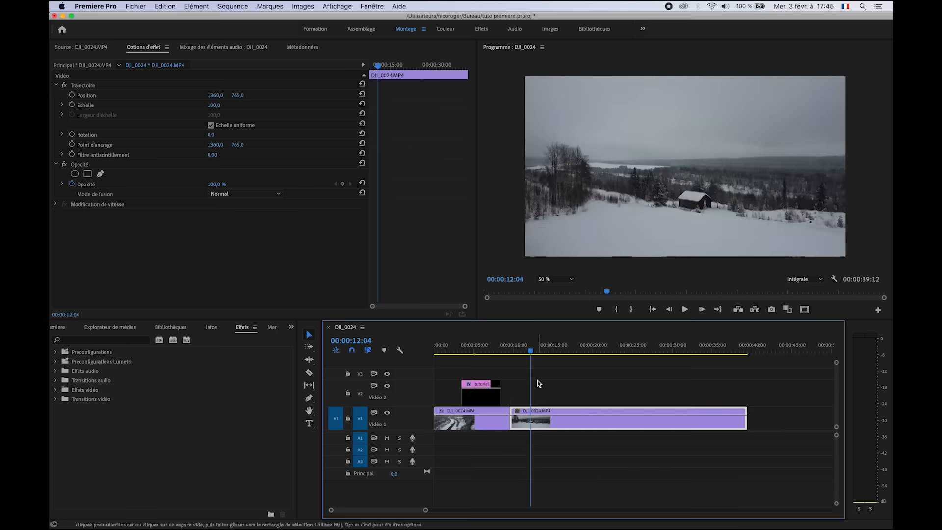
right_click(542, 426)
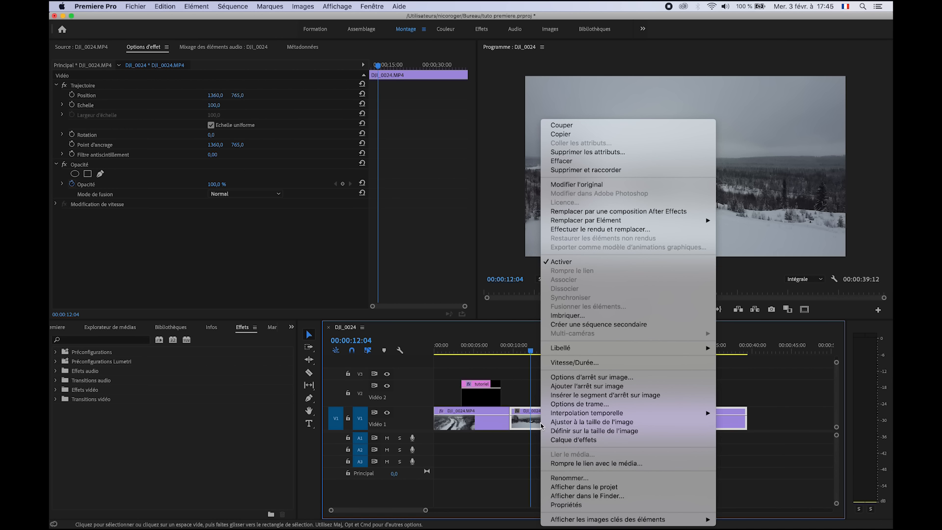
left_click(576, 363)
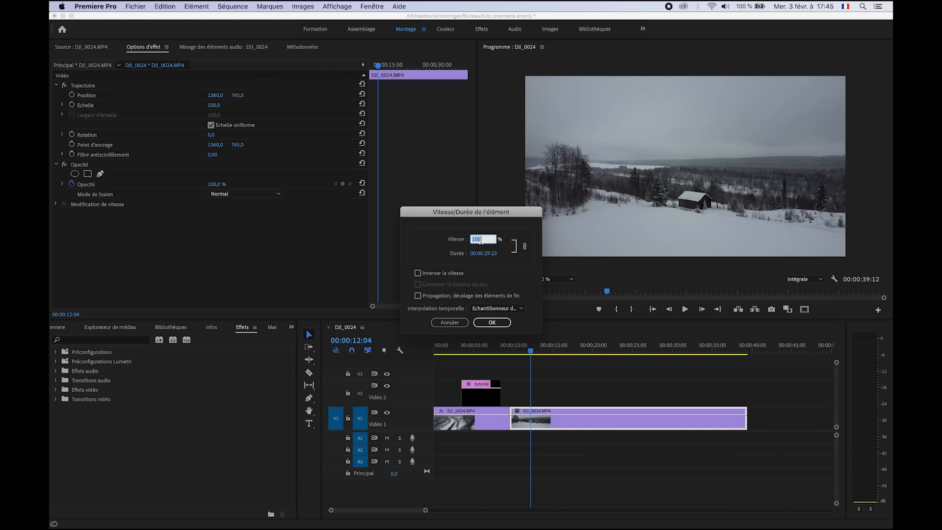
type("20")
left_click(492, 322)
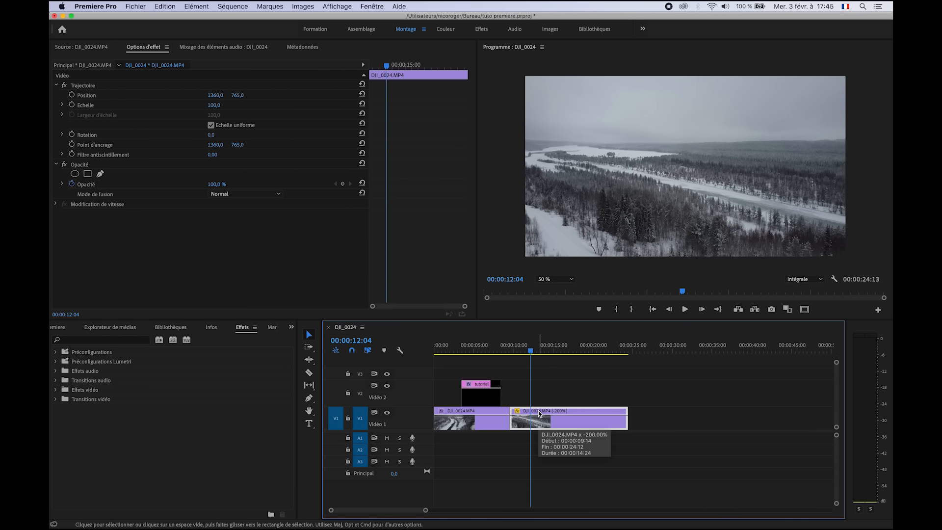
- Scrub through the second V1 clip to check its reversed, accelerated playback
left_click(515, 353)
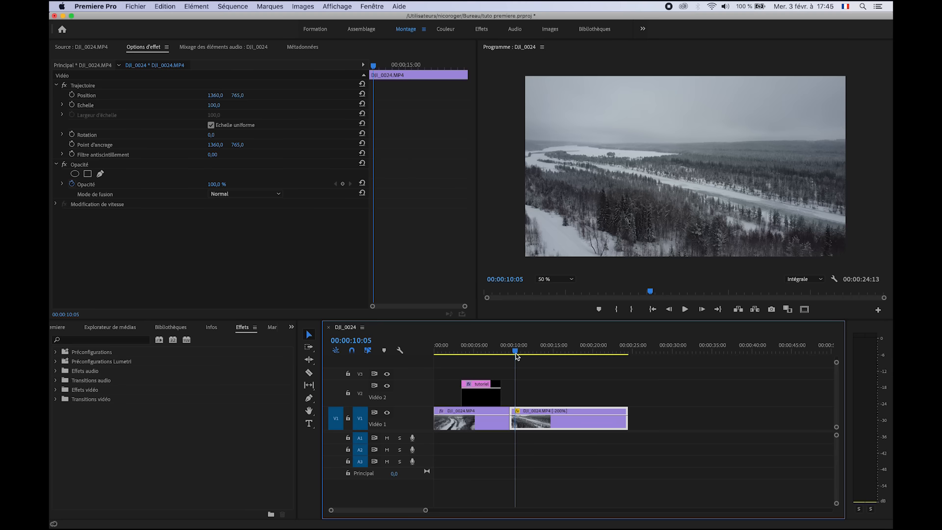
left_click(568, 353)
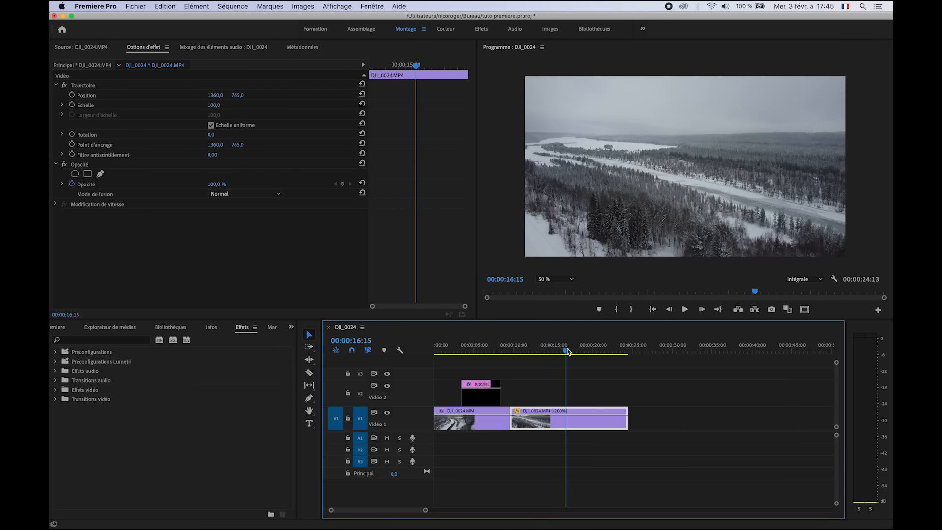
left_click(589, 351)
left_click_drag(591, 351, 618, 351)
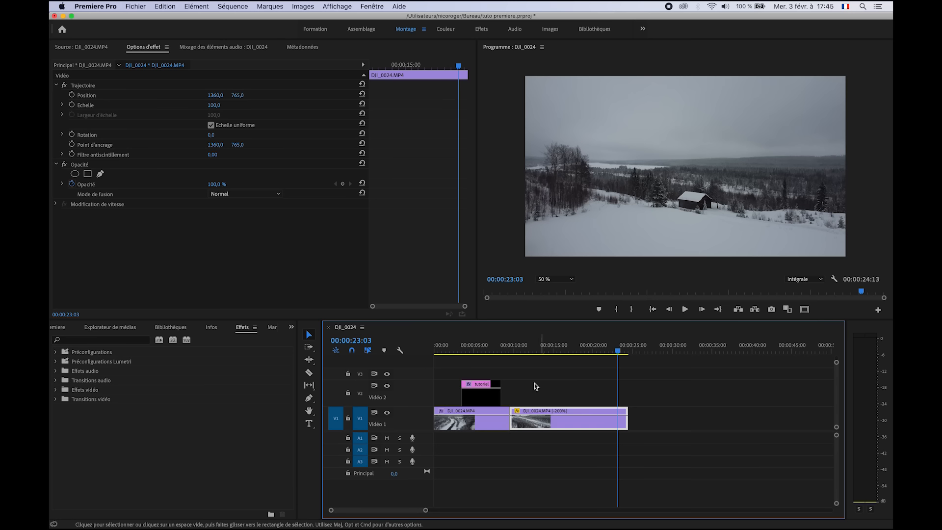
left_click(448, 350)
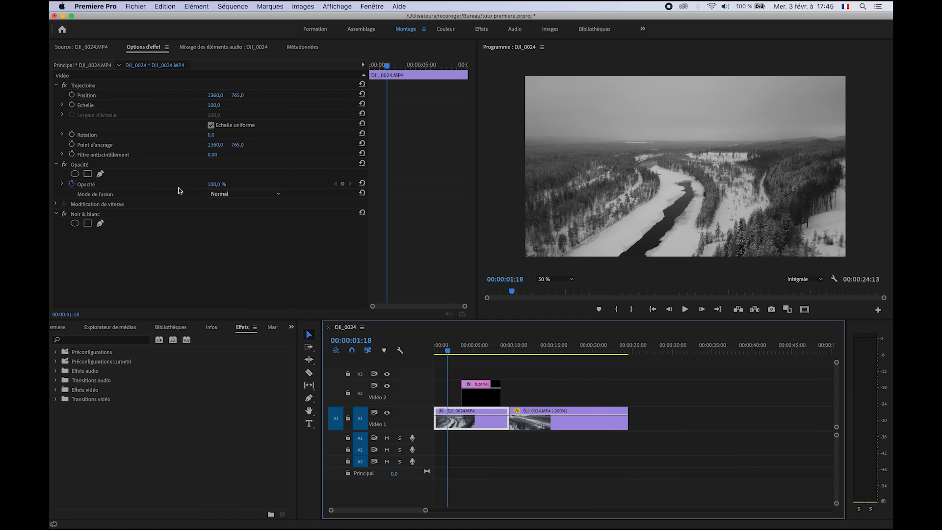
mouse_move(216, 185)
left_mouse_down()
mouse_move(193, 184)
mouse_move(224, 185)
left_mouse_up()
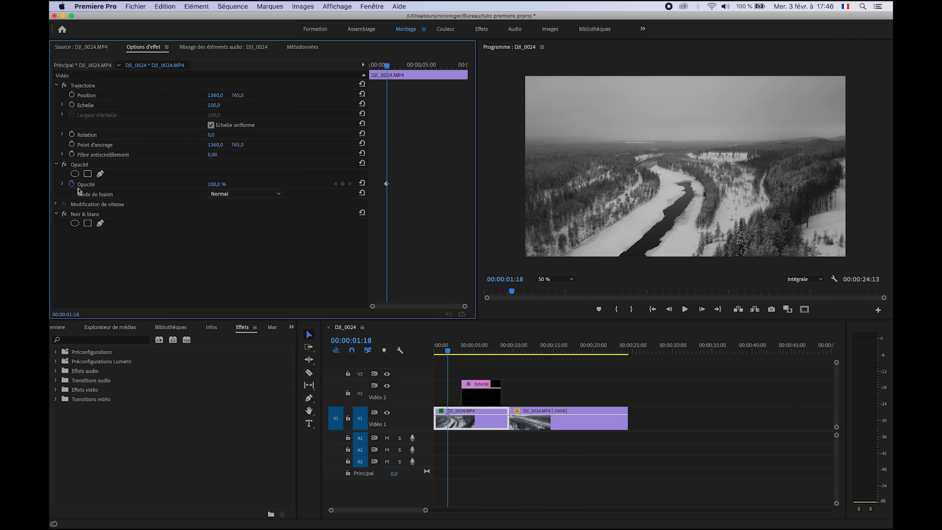
left_click_drag(426, 510, 394, 510)
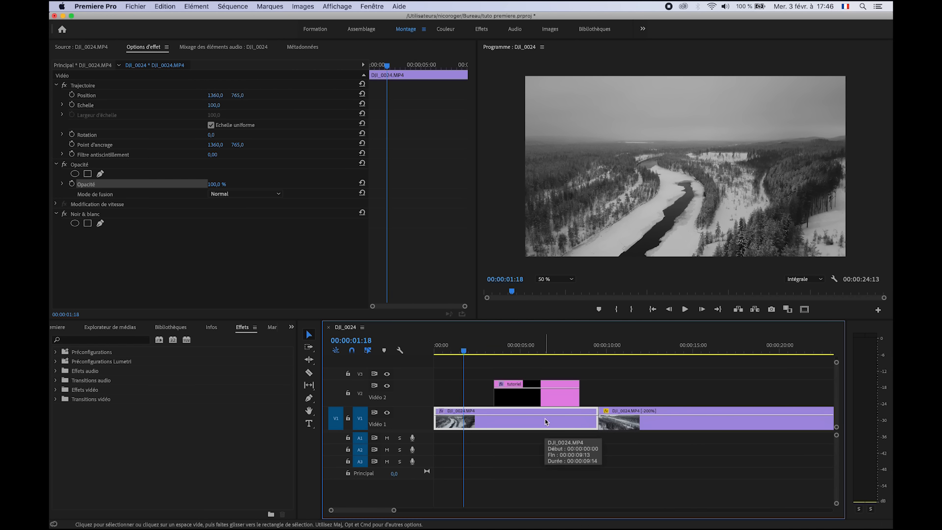
left_click(514, 396)
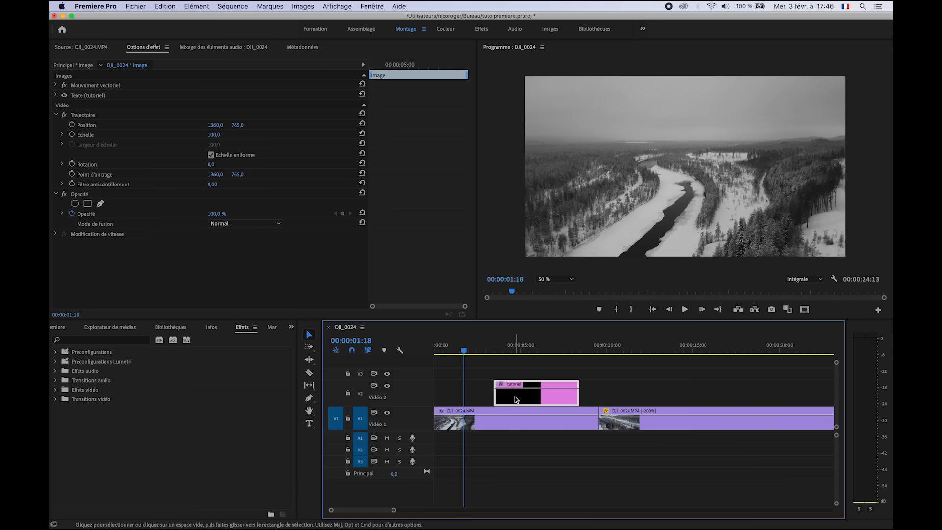
- Fade in the first V1 clip with Opacity keyframes from 0% at its start to 100% at 00:00:01:18, and play the fade
mouse_move(467, 419)
left_mouse_down()
mouse_move(467, 429)
mouse_move(465, 418)
left_mouse_up()
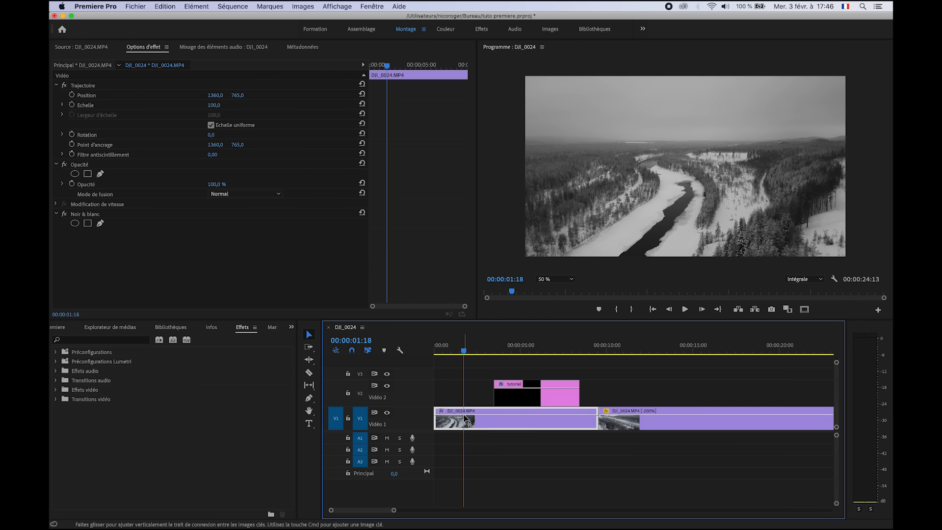
left_click(465, 415, "super")
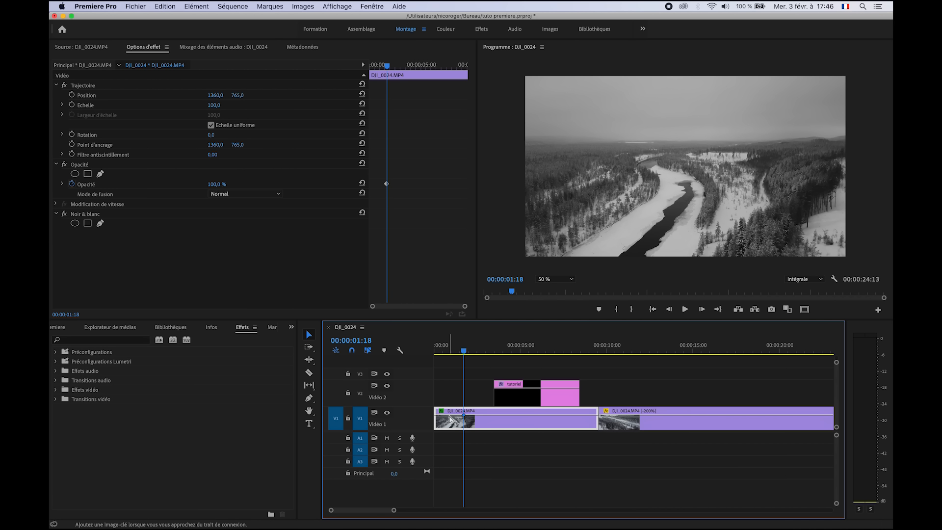
left_click(450, 419, "super")
mouse_move(450, 419)
left_mouse_down()
mouse_move(463, 416)
mouse_move(435, 428)
left_mouse_up()
left_click(441, 349)
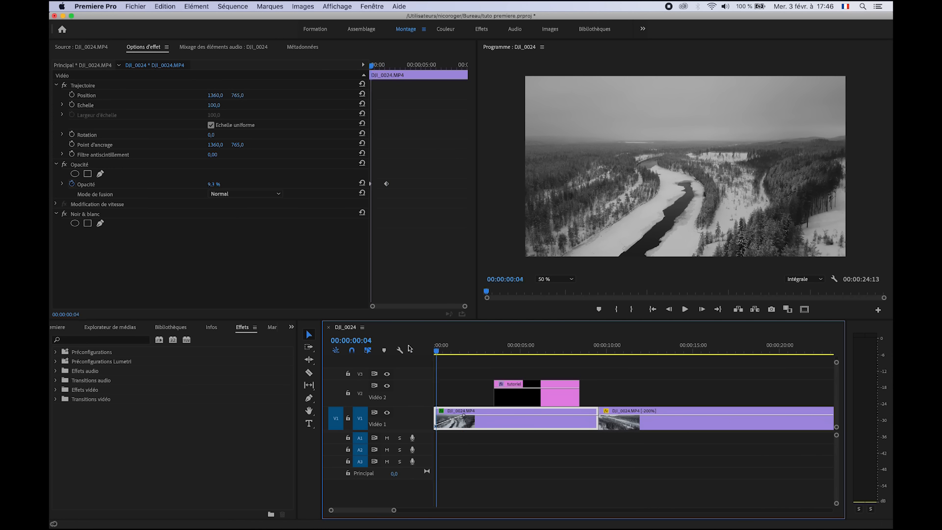
key("space")
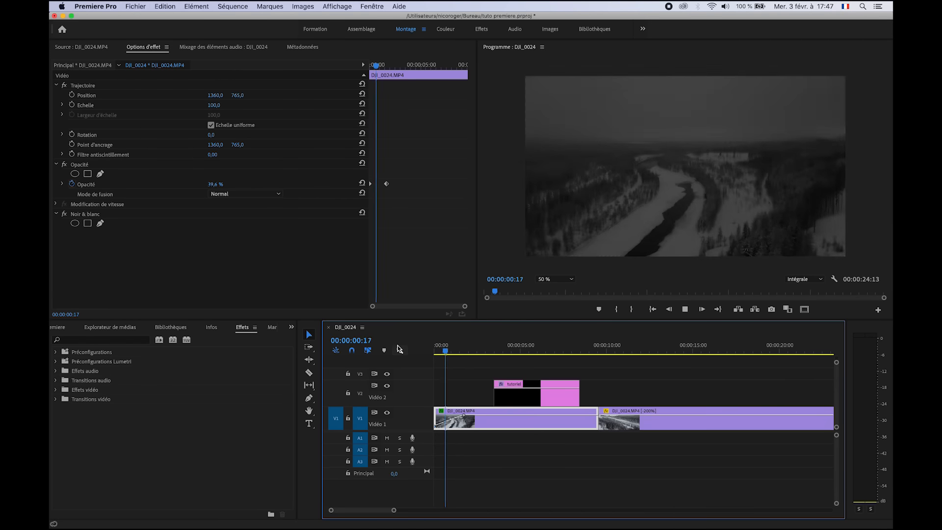
key("space")
- Fade out the tutoriel title on V2 with Opacity keyframes from 100% at 00:00:07:08 down to the clip's end, and play the fade
left_click_drag(579, 350, 563, 351)
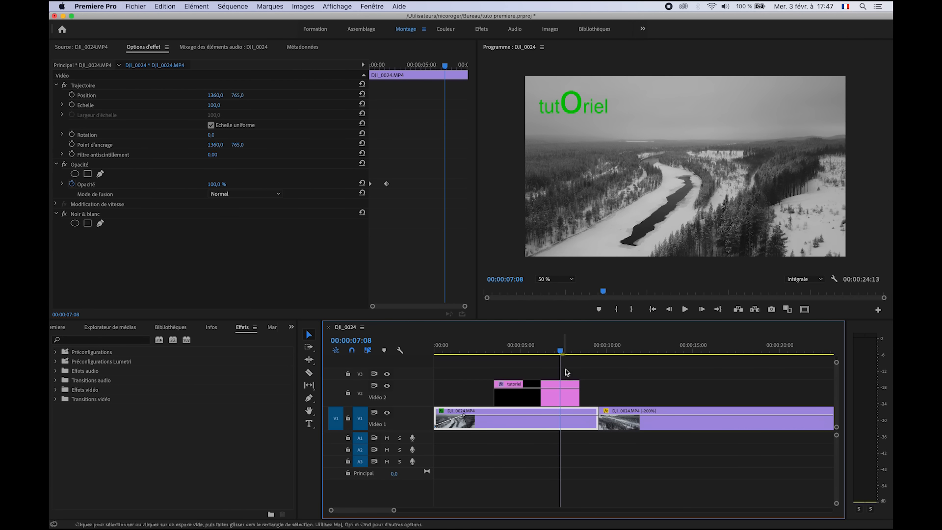
left_click(569, 391)
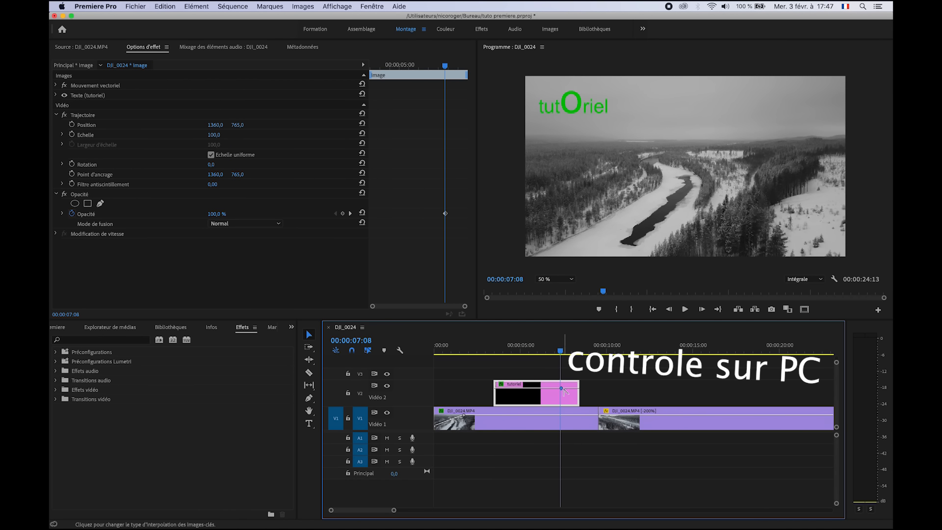
left_click(573, 388, "super")
left_click_drag(573, 390, 604, 425)
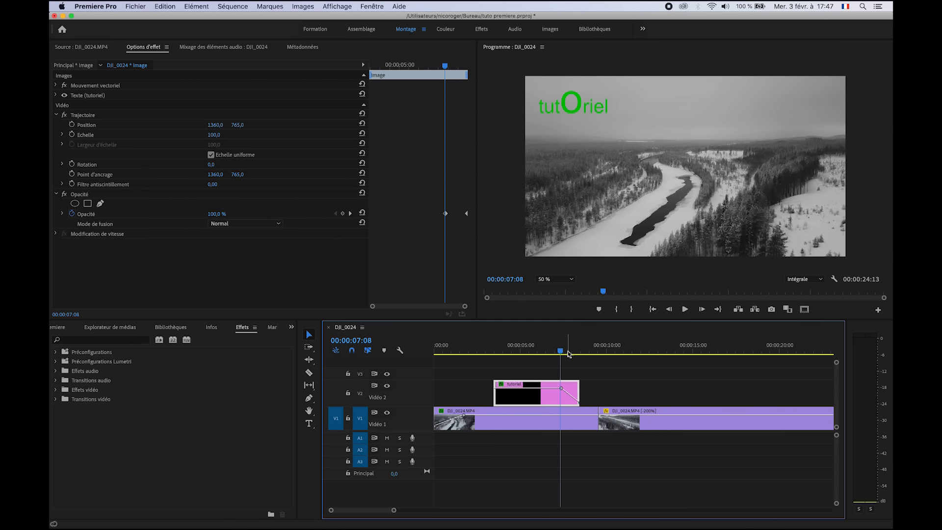
left_click(555, 354)
key("space")
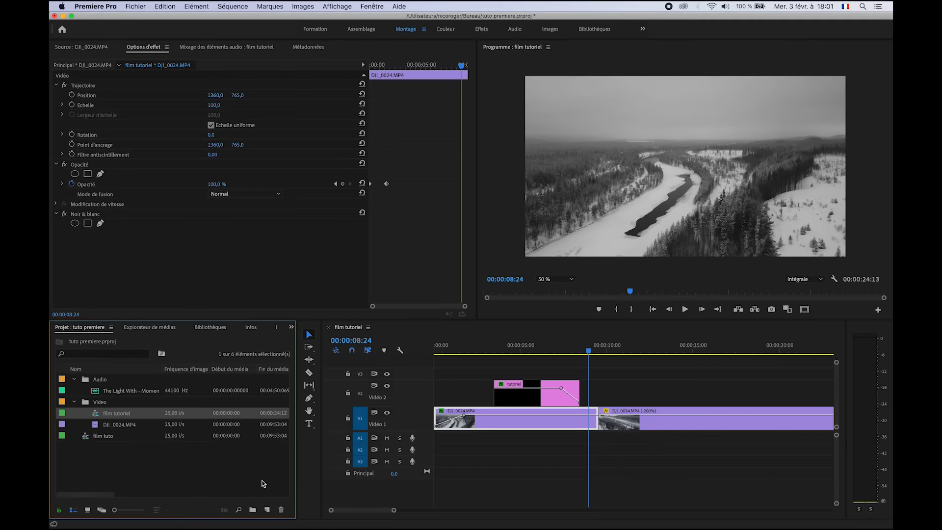
- Add the whole music file The Light With - Moments.m4a to audio track A1 at the start of the sequence
left_click(103, 391)
left_click_drag(98, 391, 432, 441)
left_click(187, 475)
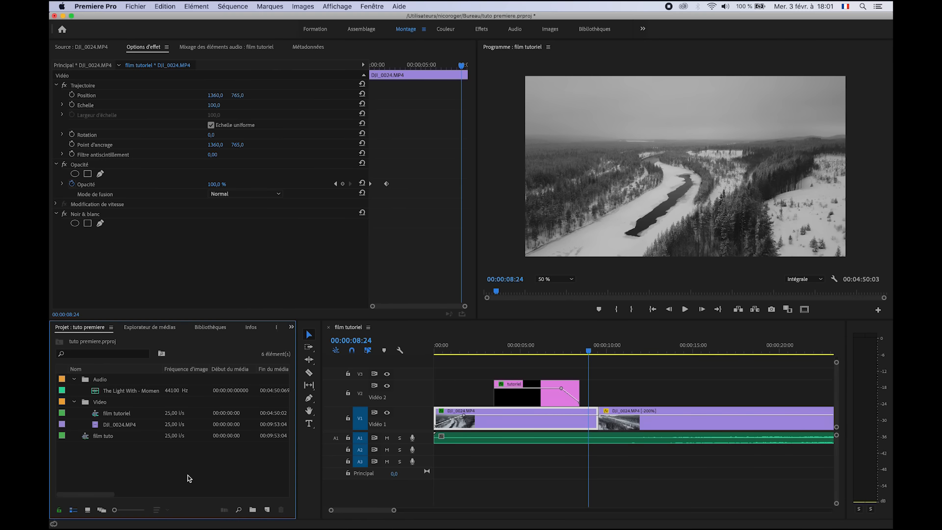
- Mark a 00:00:34:13 excerpt of the music ending at 00:02:11:08 and place it on audio track A2 at the sequence start
double_click(96, 393)
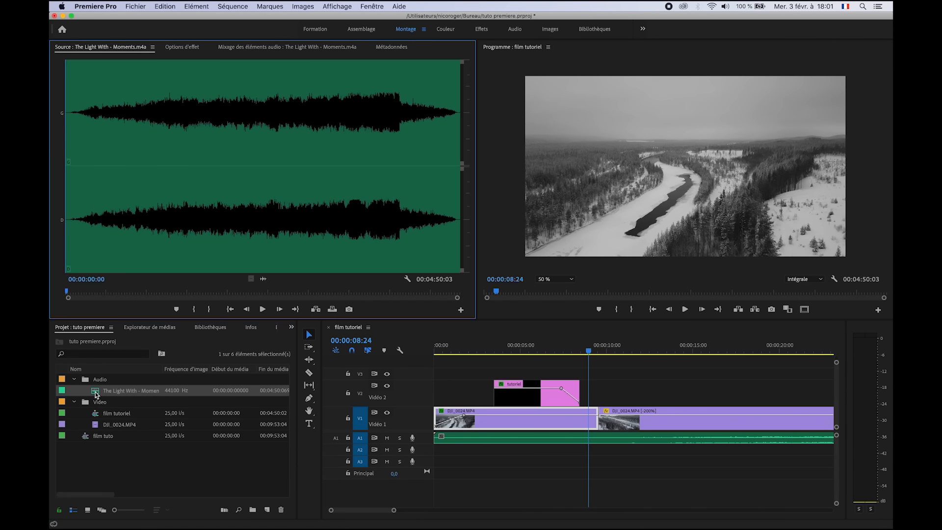
left_click(144, 292)
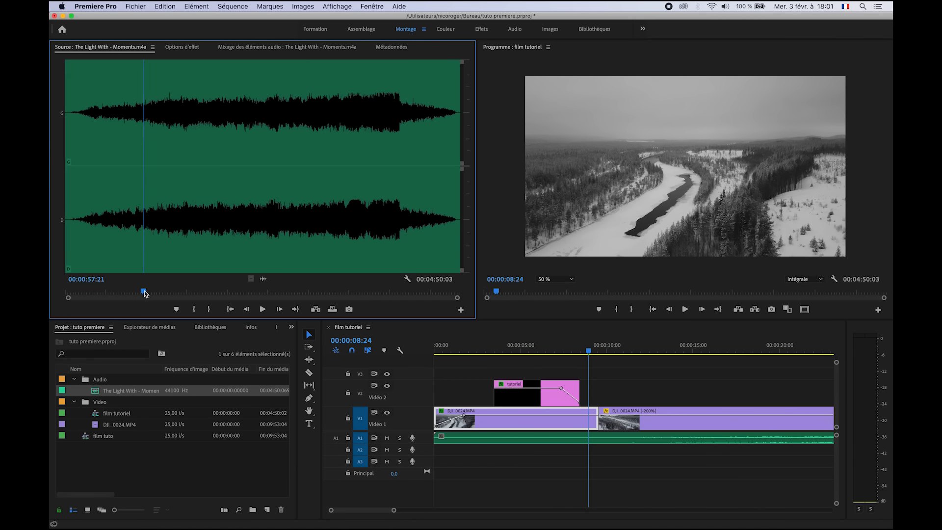
key("i")
left_click(209, 290)
key("o")
left_click_drag(96, 390, 437, 452)
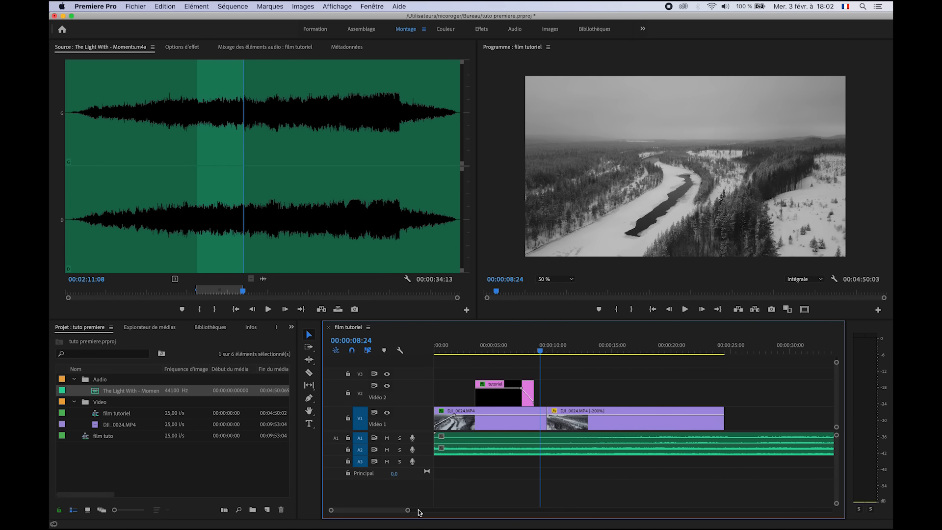
- Cut the A1 music at the end of the A2 excerpt, delete the remainder, and move the A2 excerpt directly after the cut
left_click_drag(408, 510, 472, 510)
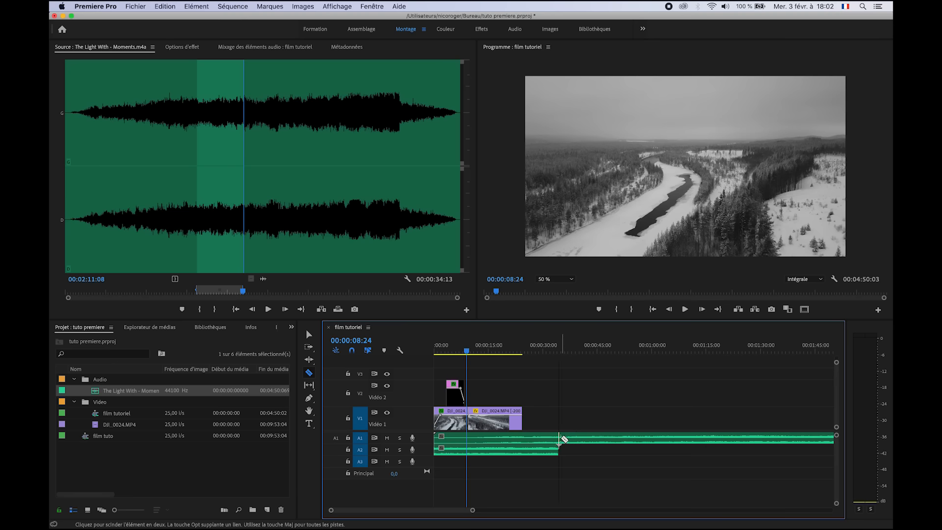
left_click(579, 441)
key("Delete")
left_click_drag(524, 452, 646, 452)
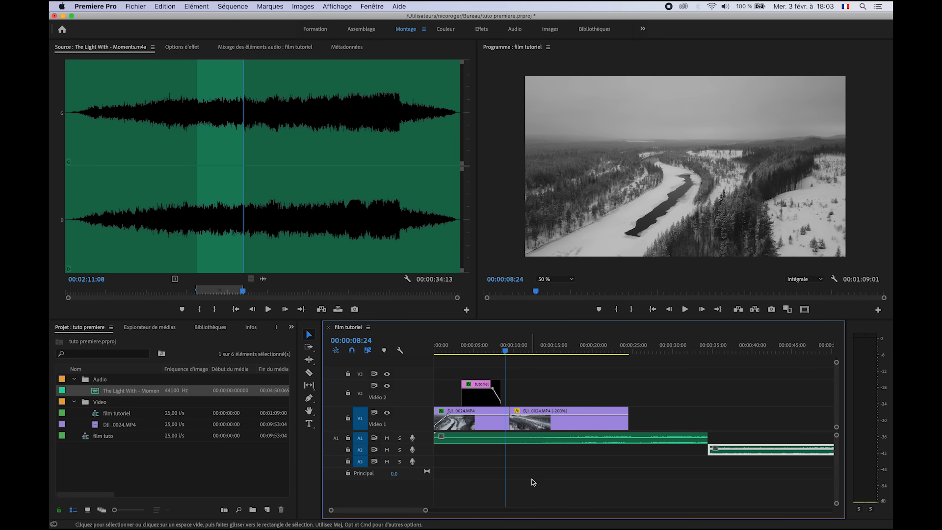
- Open the Gain audio settings for the music clip on A1
left_click(529, 441)
right_click(530, 444)
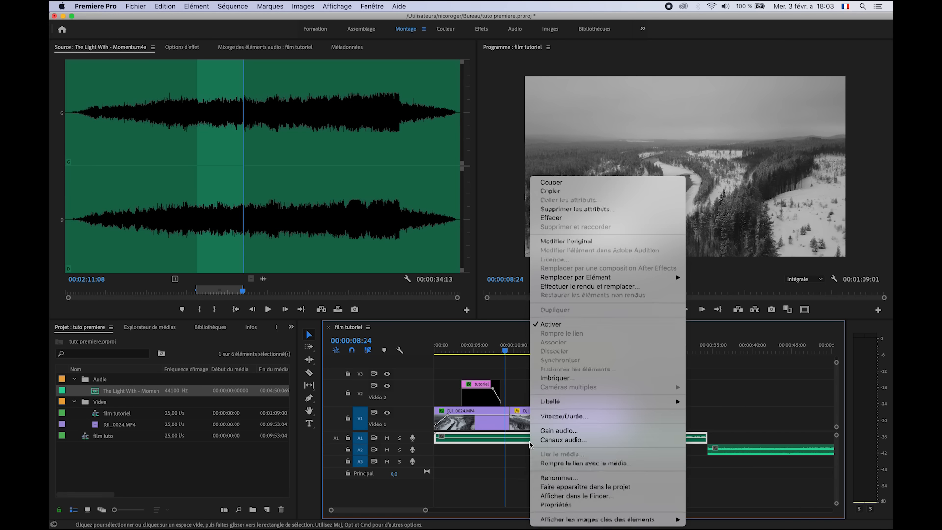
left_click(553, 431)
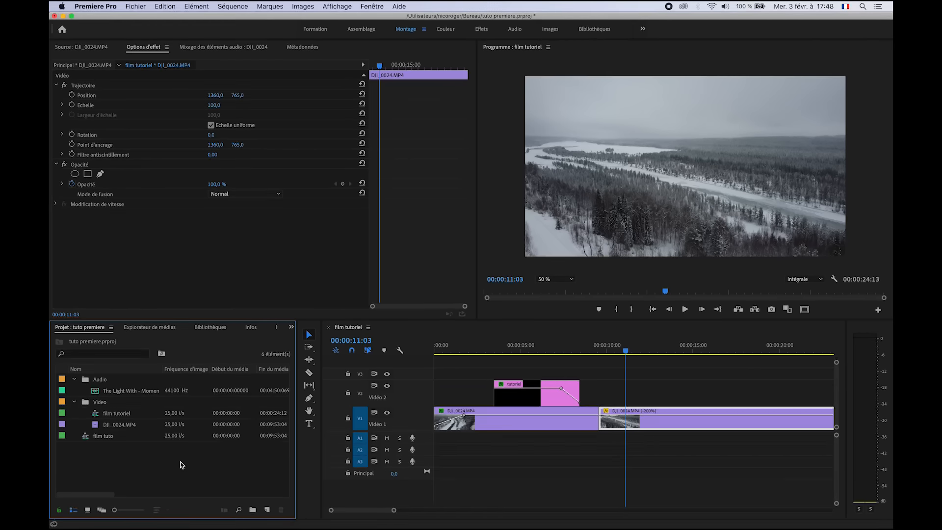
- Select the film tutoriel sequence in the project and open its media export settings
left_click(99, 417)
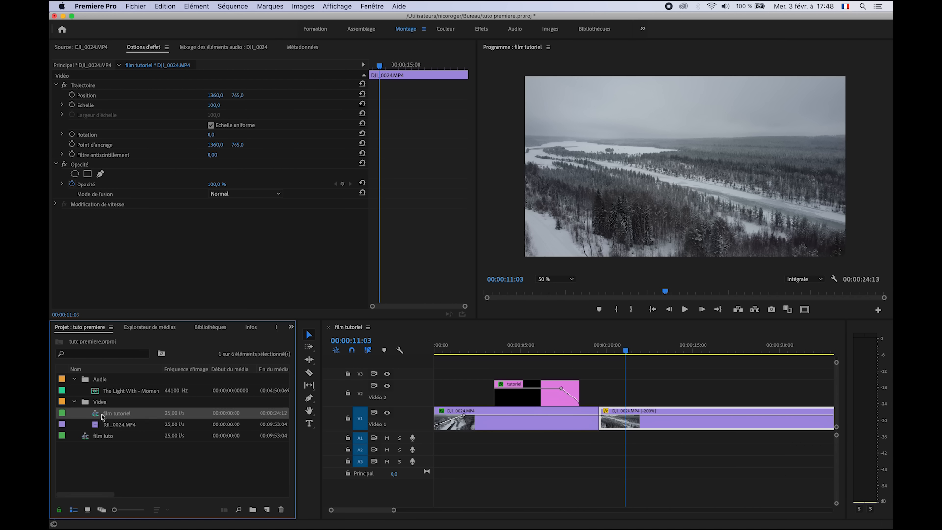
left_click(137, 7)
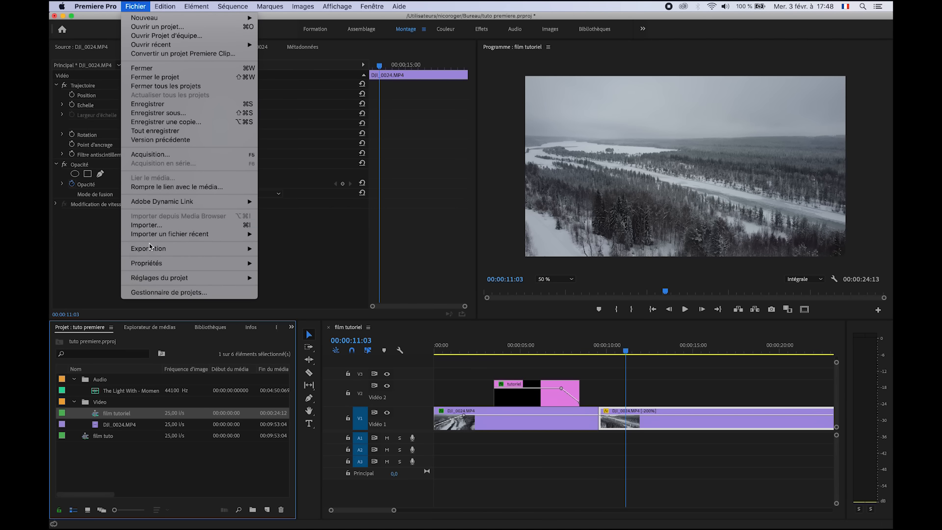
mouse_move(149, 244)
left_click(275, 249)
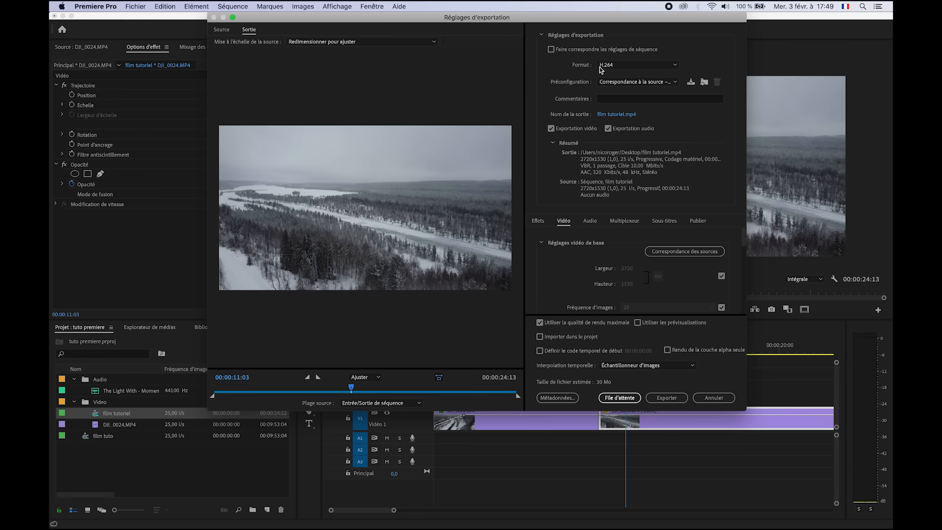
- Keep the H.264 format, choose the Correspondance à la source – Débit élevé preset, and match the video settings to the source
left_click(626, 65)
left_click(704, 64)
left_click(649, 82)
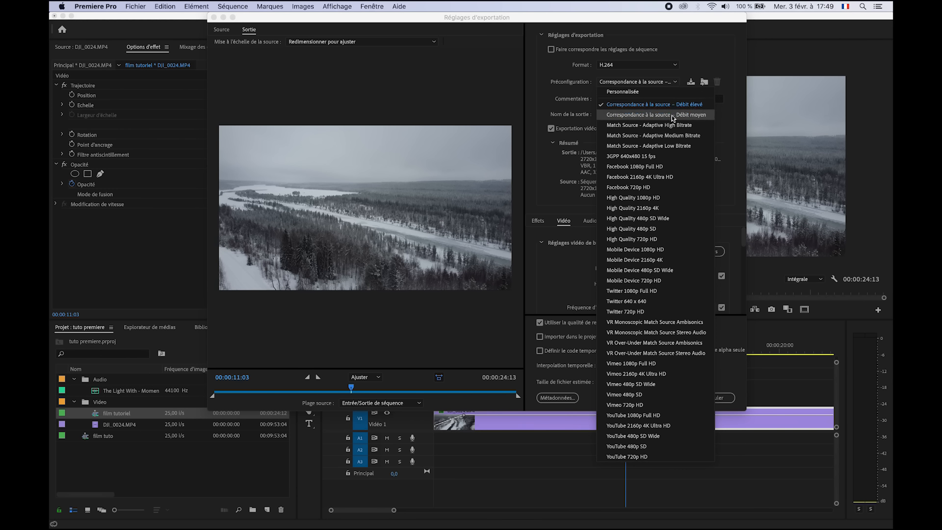
left_click(677, 106)
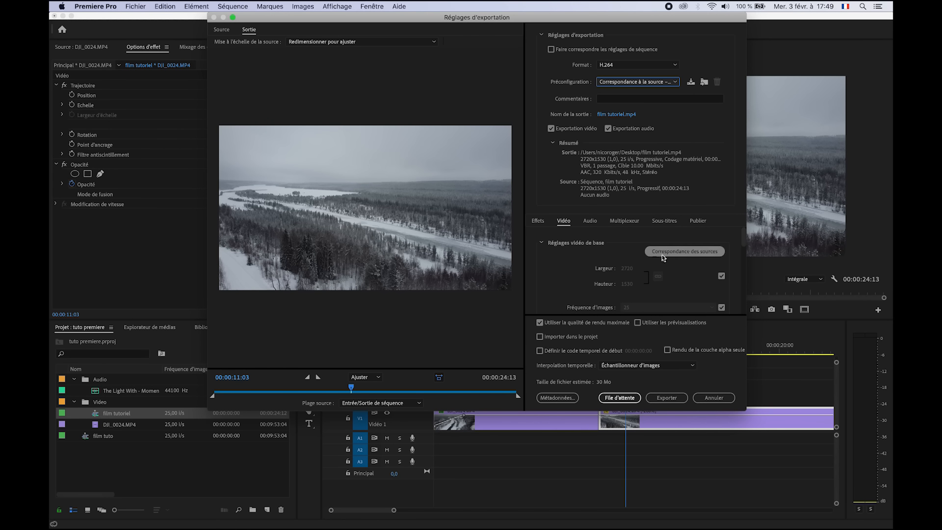
left_click(675, 254)
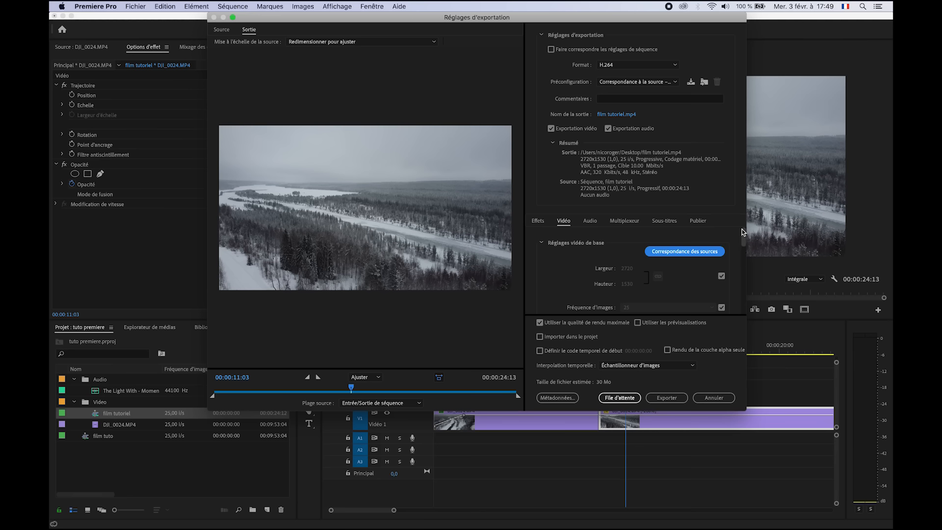
- Set the export's target bitrate to 16 Mbits/s
left_click_drag(744, 233, 744, 290)
left_click(705, 276)
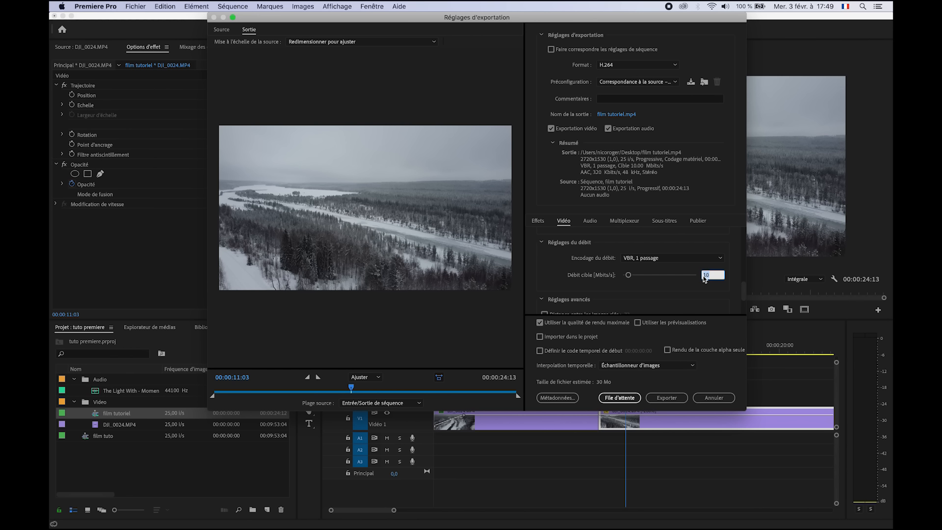
type("16")
key("Return")
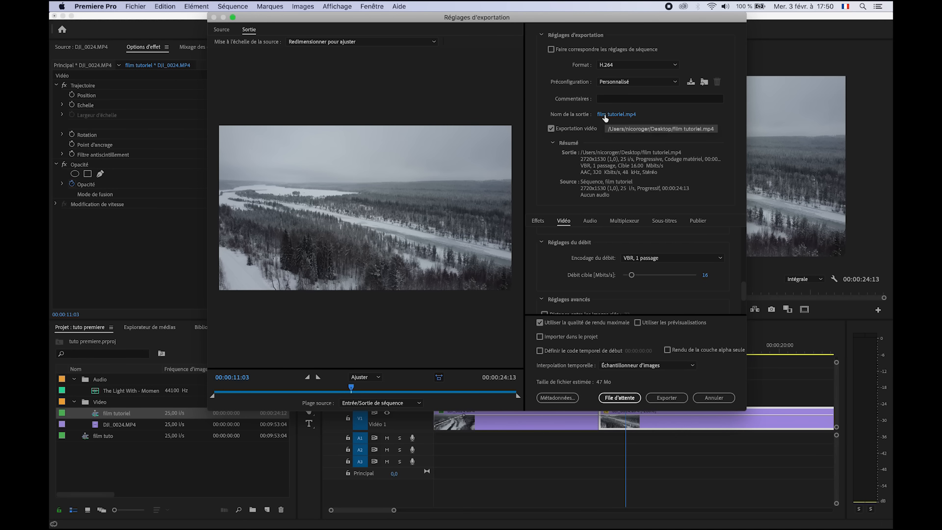
- Save the output as film tutoriel.mp4 in the Bureau folder and start the export
left_click(621, 115)
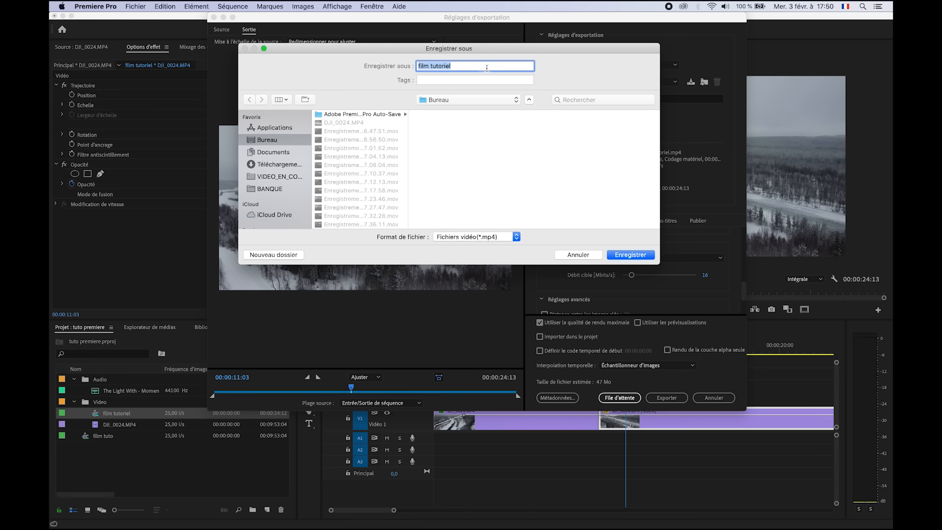
left_click(630, 255)
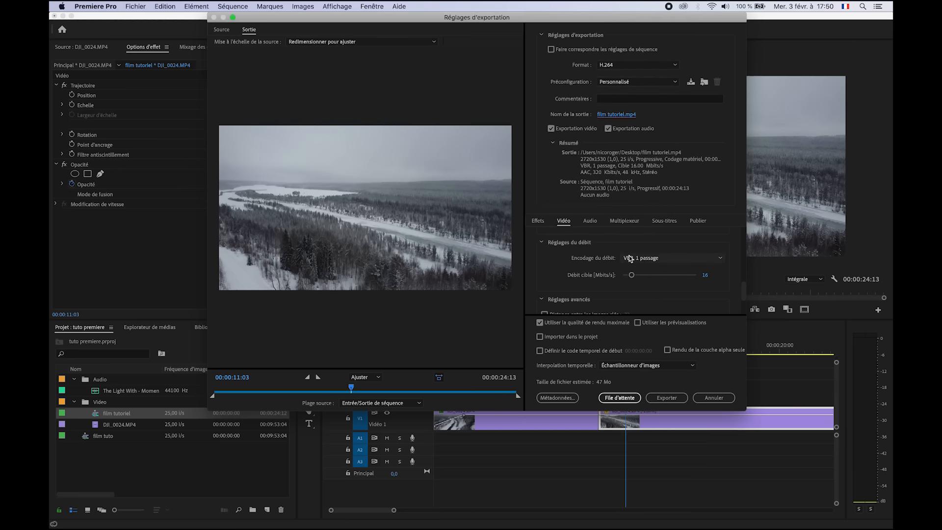
left_click(665, 397)
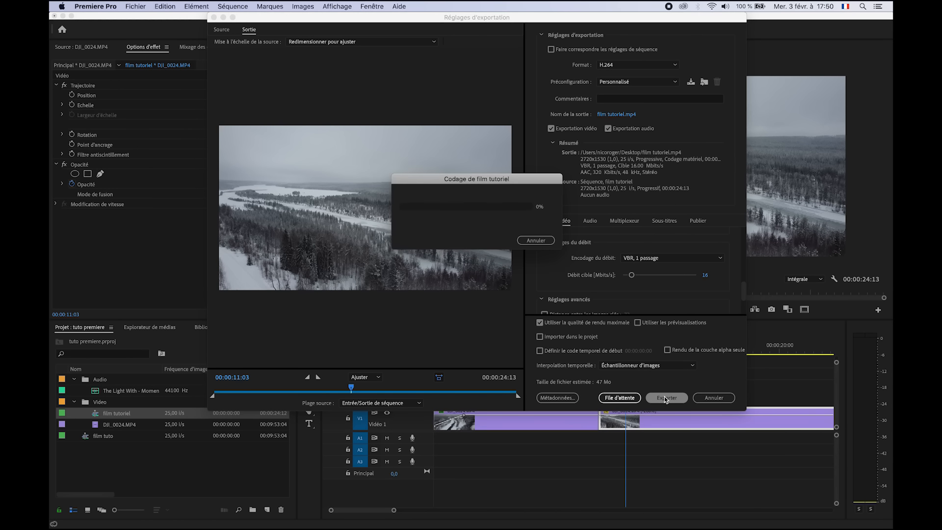